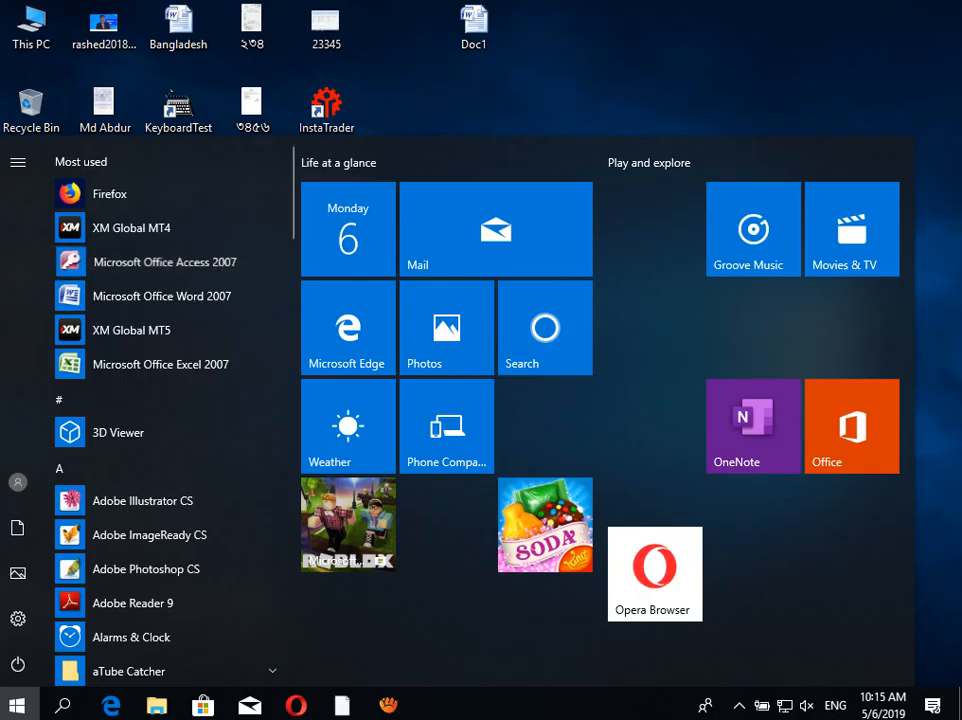
Step: Launch Microsoft Office Access 2007 from the Start menu's Most used list
{"action": "left_click", "coordinate": [165, 261]}
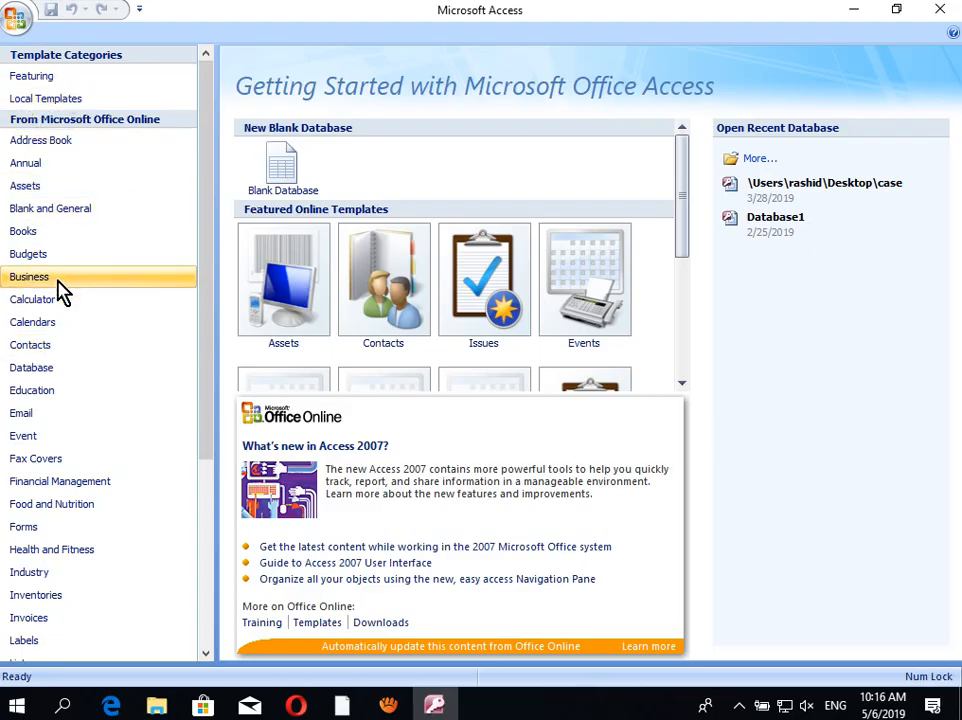
Step: Start a Blank Database from the Getting Started page, proposed as Database2 in Documents
{"action": "left_click_drag", "start_coordinate": [208, 365], "coordinate": [205, 318]}
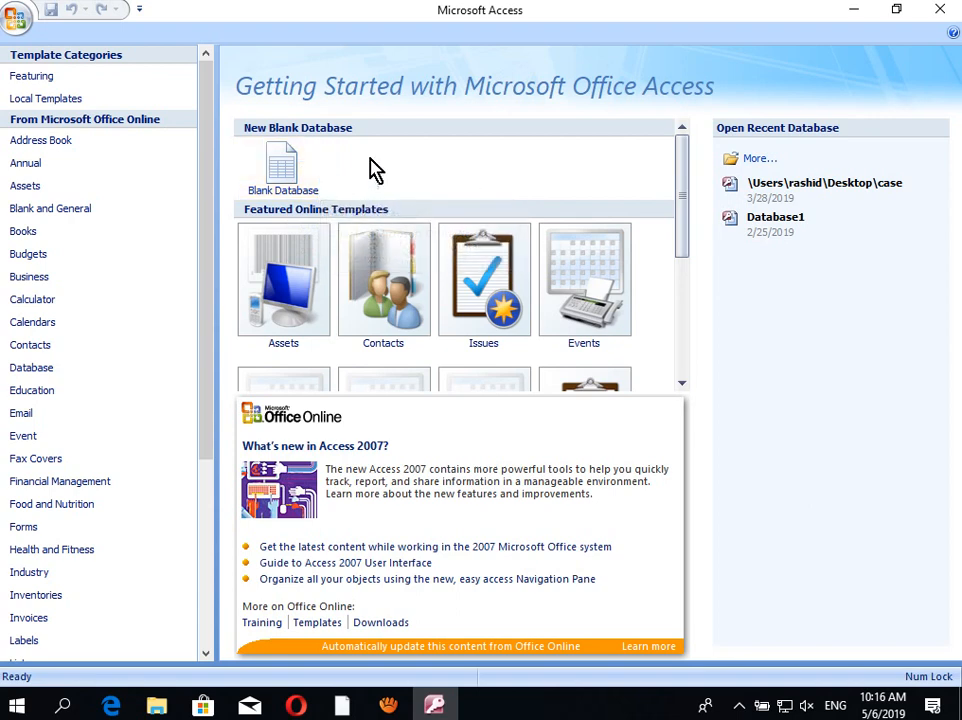
{"action": "left_click", "coordinate": [298, 175]}
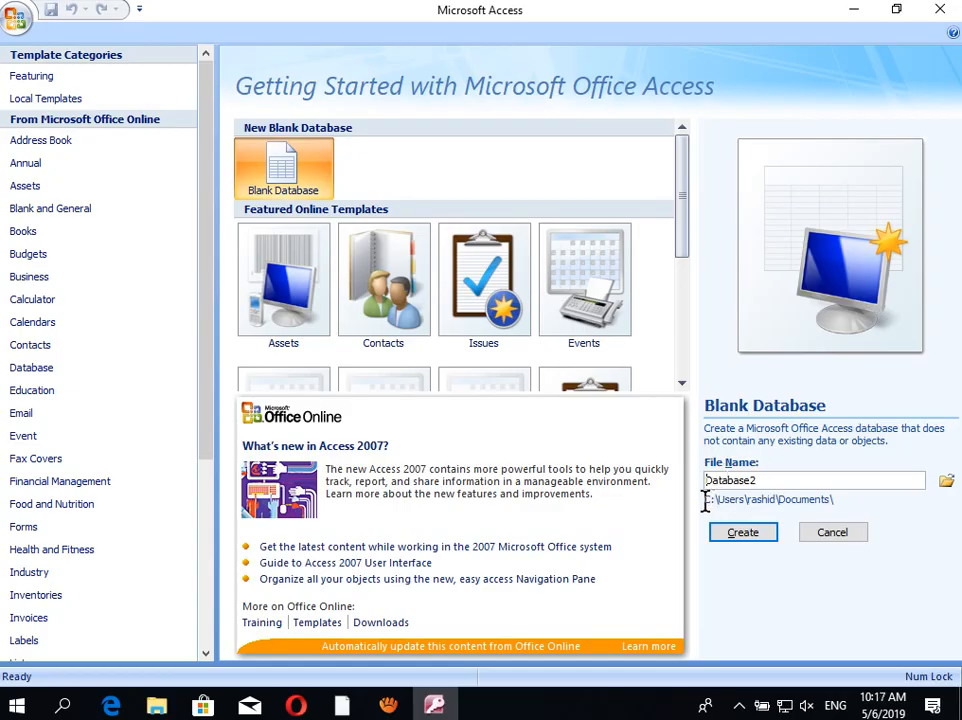
{"action": "mouse_move", "coordinate": [708, 505]}
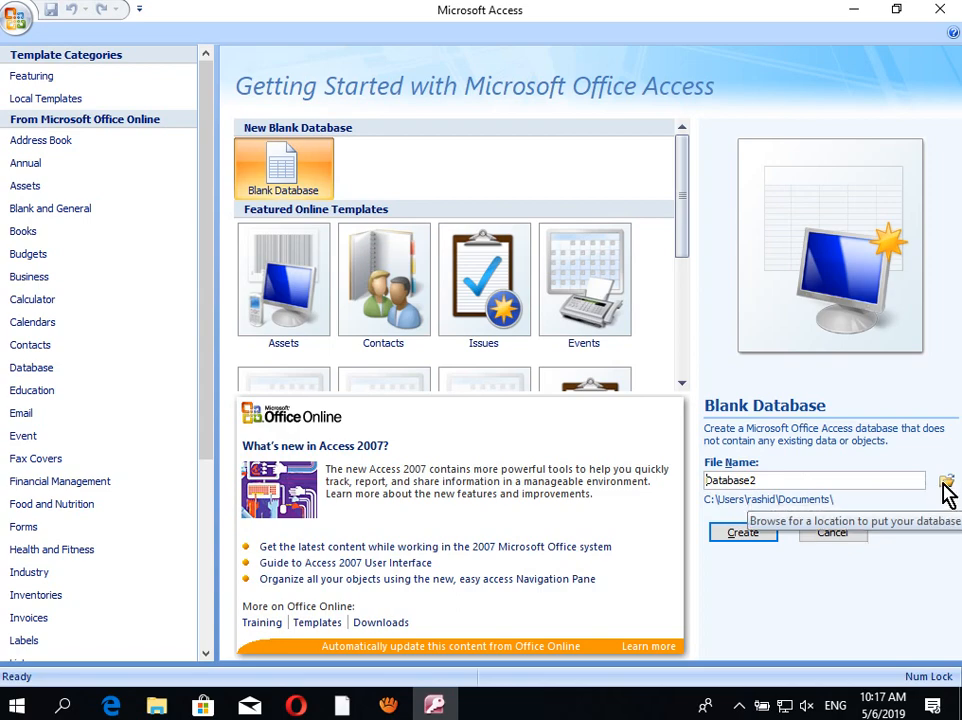
Step: Choose the Desktop as the save location and name the database file test.accdb
{"action": "left_click", "coordinate": [945, 483]}
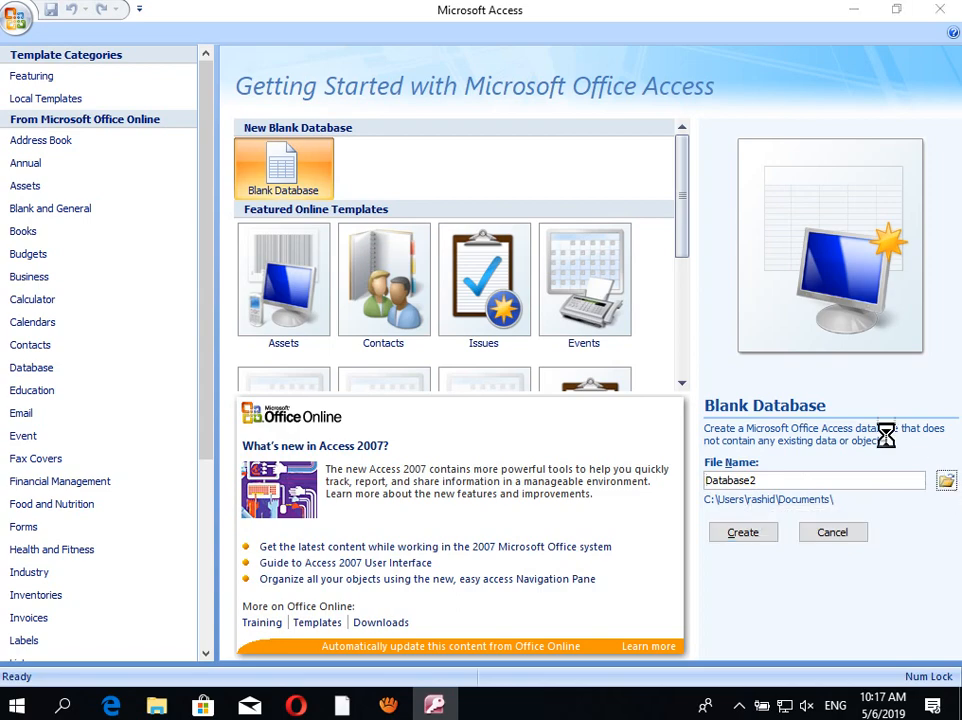
{"action": "left_click_drag", "start_coordinate": [140, 21], "coordinate": [360, 140]}
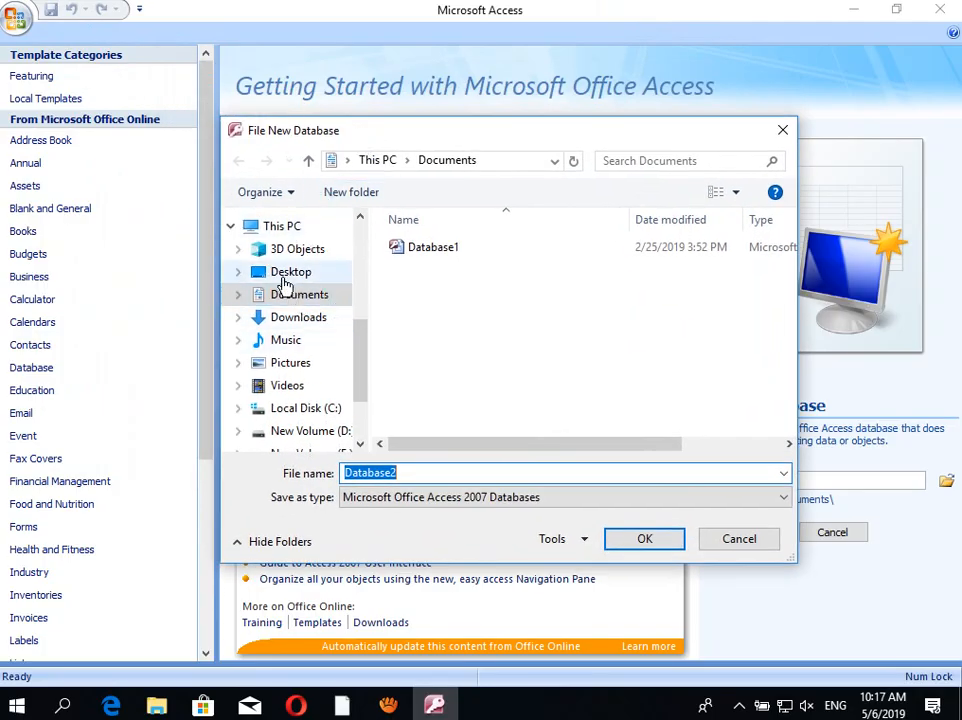
{"action": "left_click", "coordinate": [284, 282]}
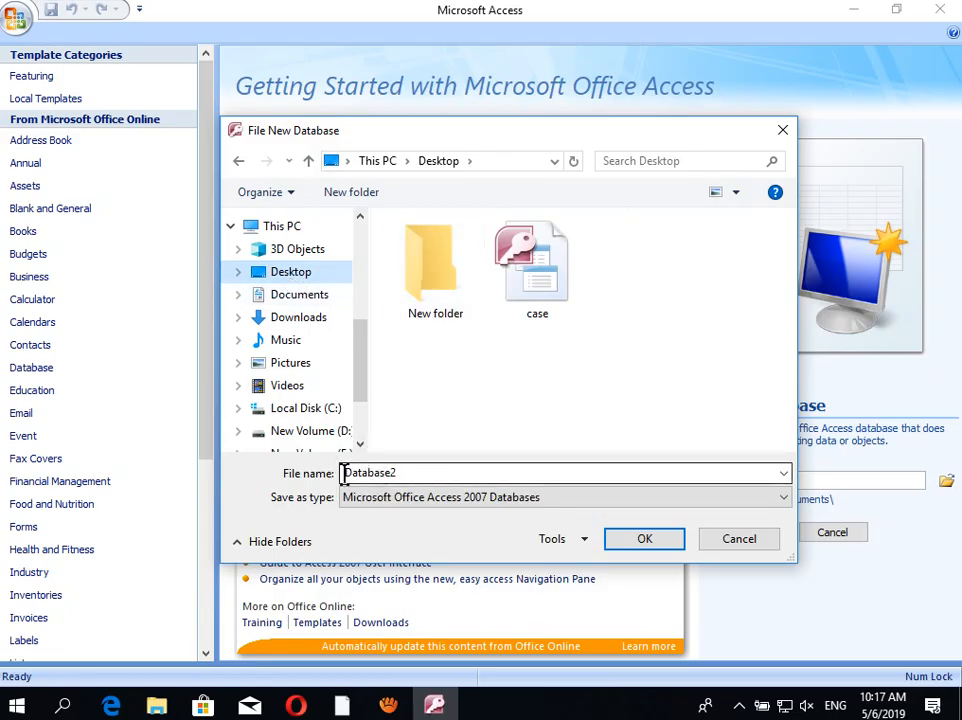
{"action": "double_click", "coordinate": [385, 480]}
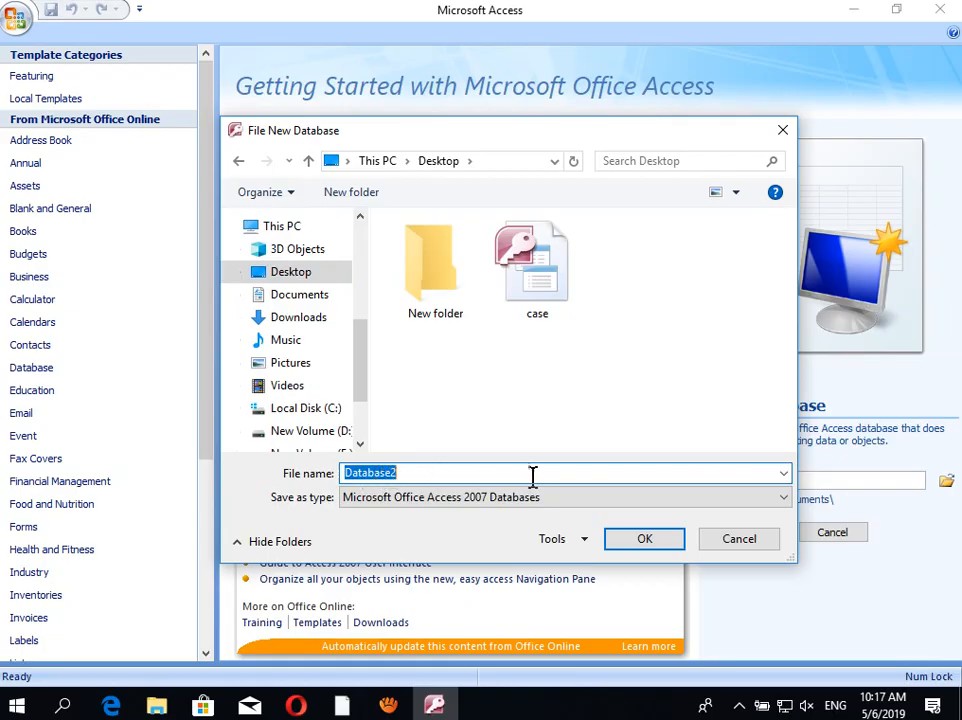
{"action": "type", "text": "test"}
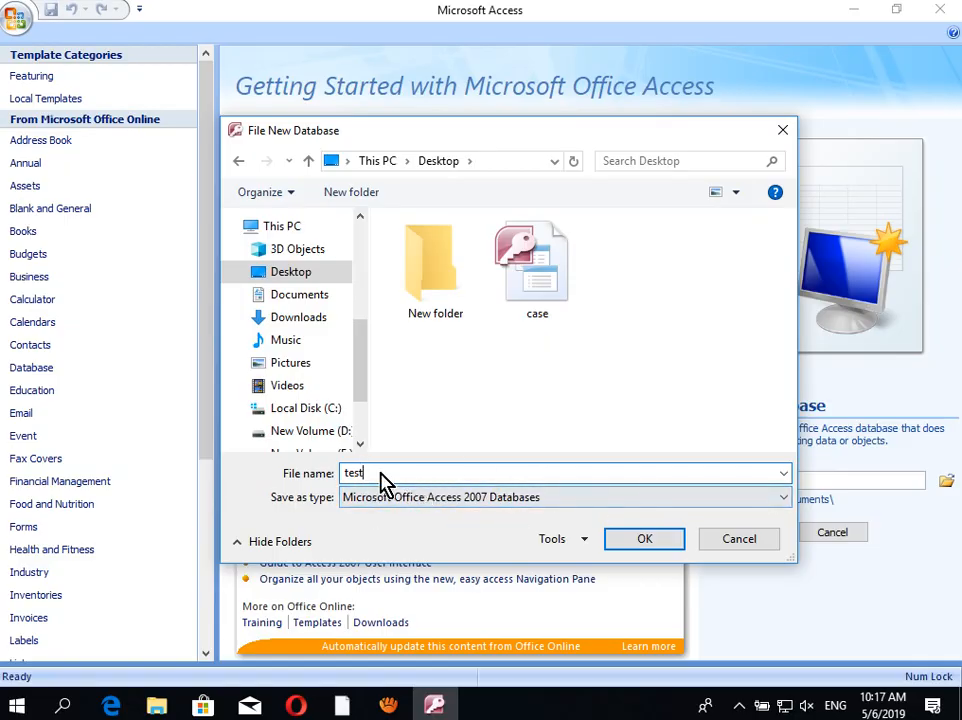
{"action": "left_click", "coordinate": [648, 545]}
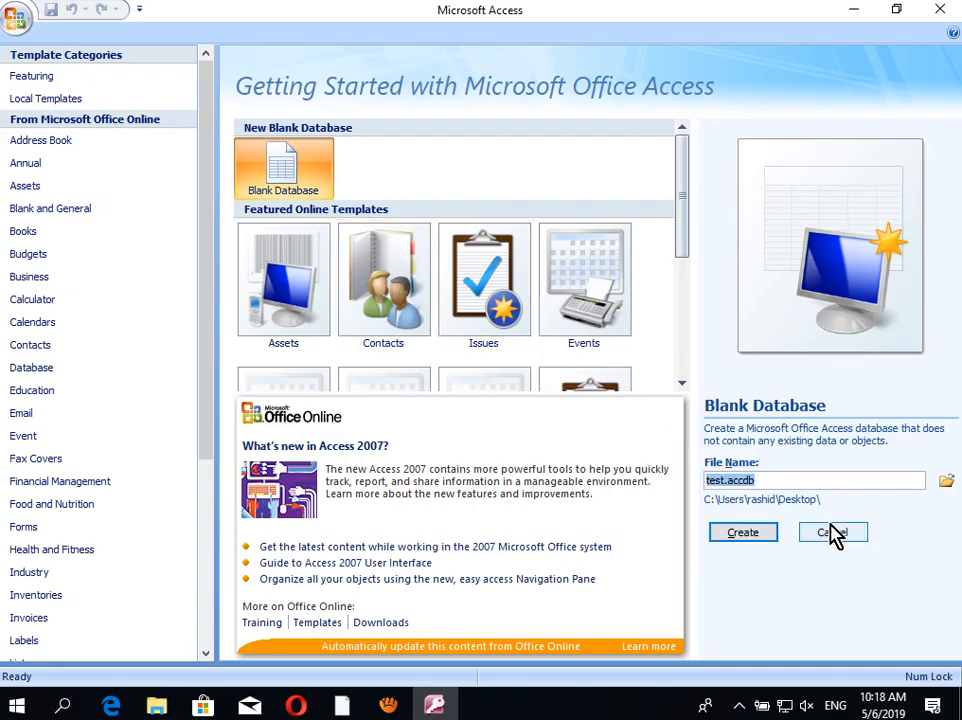
Step: Create the test database so Table1 opens in Datasheet View with an ID column
{"action": "left_click", "coordinate": [759, 537]}
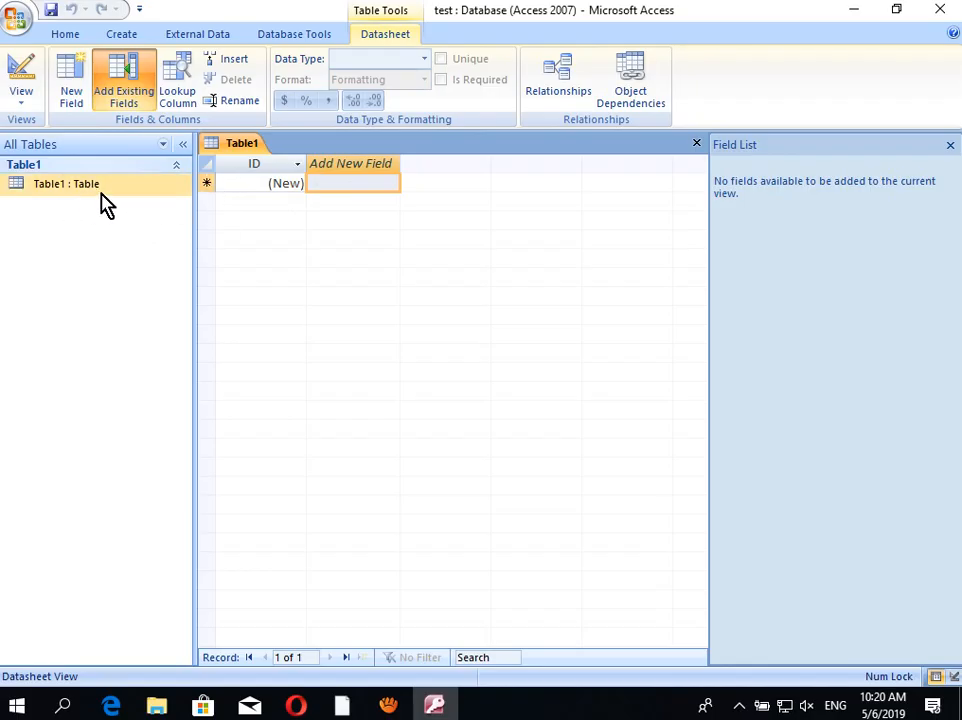
Step: Open and dismiss the View choices, then bring up Table1's shortcut menu in the Navigation Pane
{"action": "left_click", "coordinate": [24, 105]}
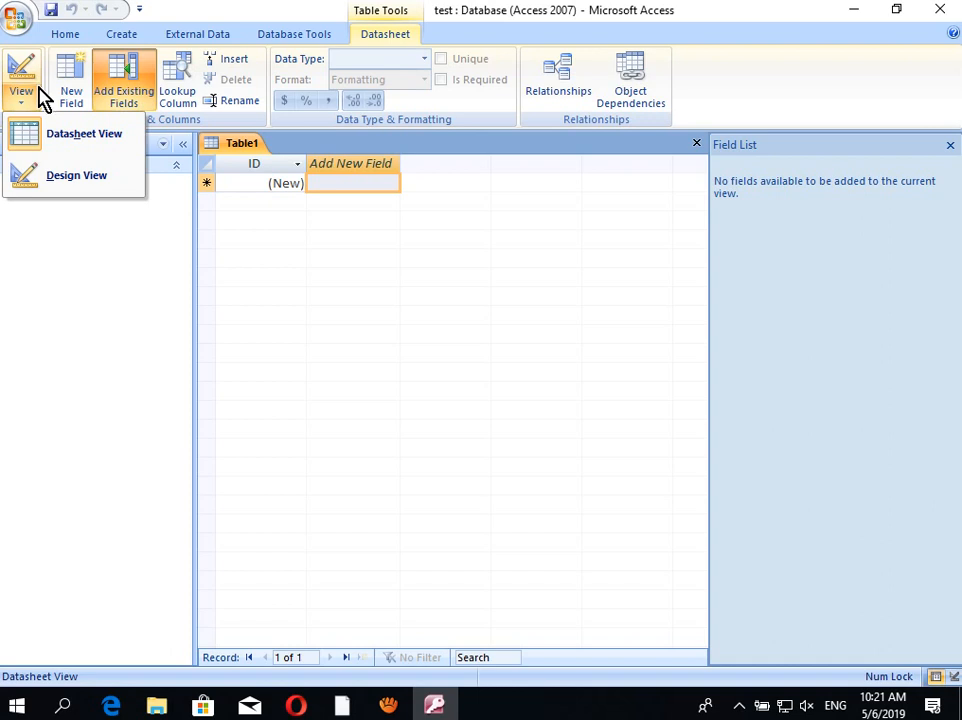
{"action": "left_click", "coordinate": [40, 97]}
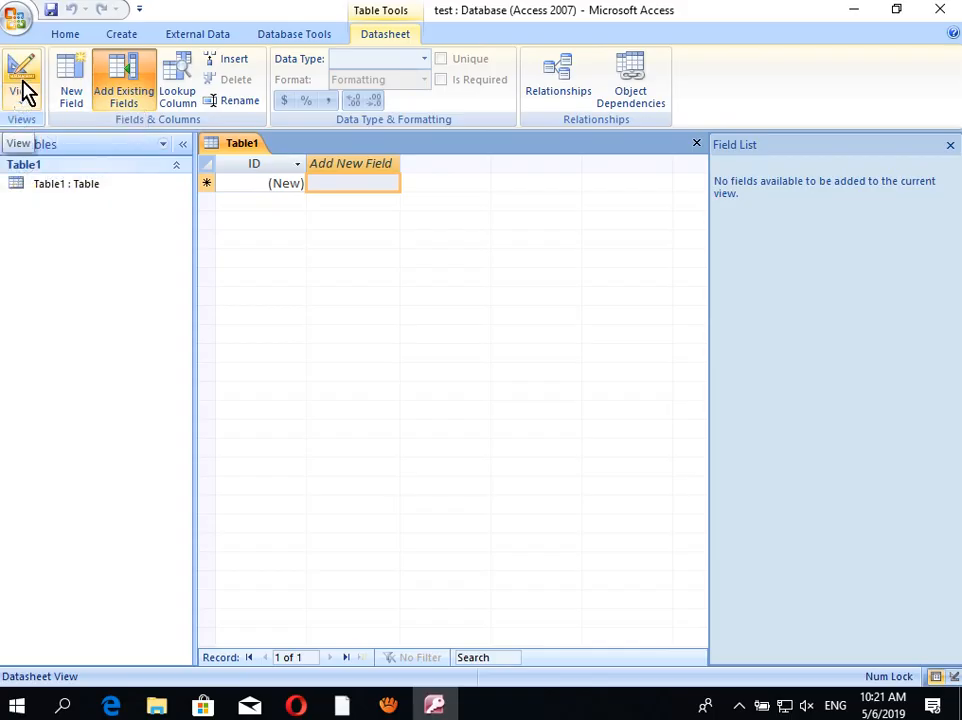
{"action": "left_click", "coordinate": [50, 186]}
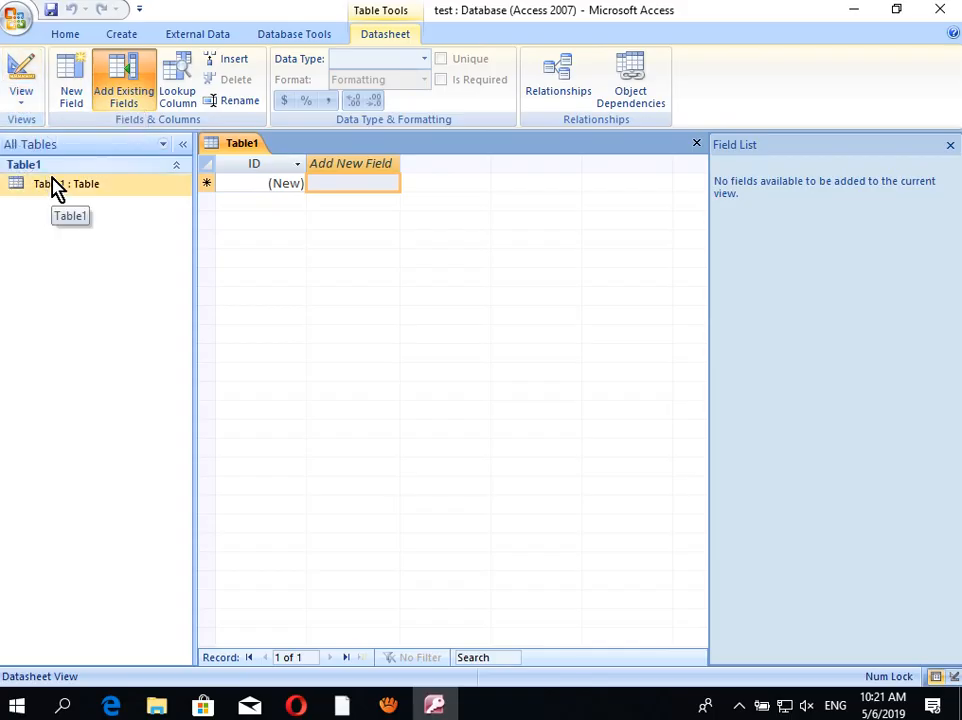
{"action": "right_click", "coordinate": [53, 183]}
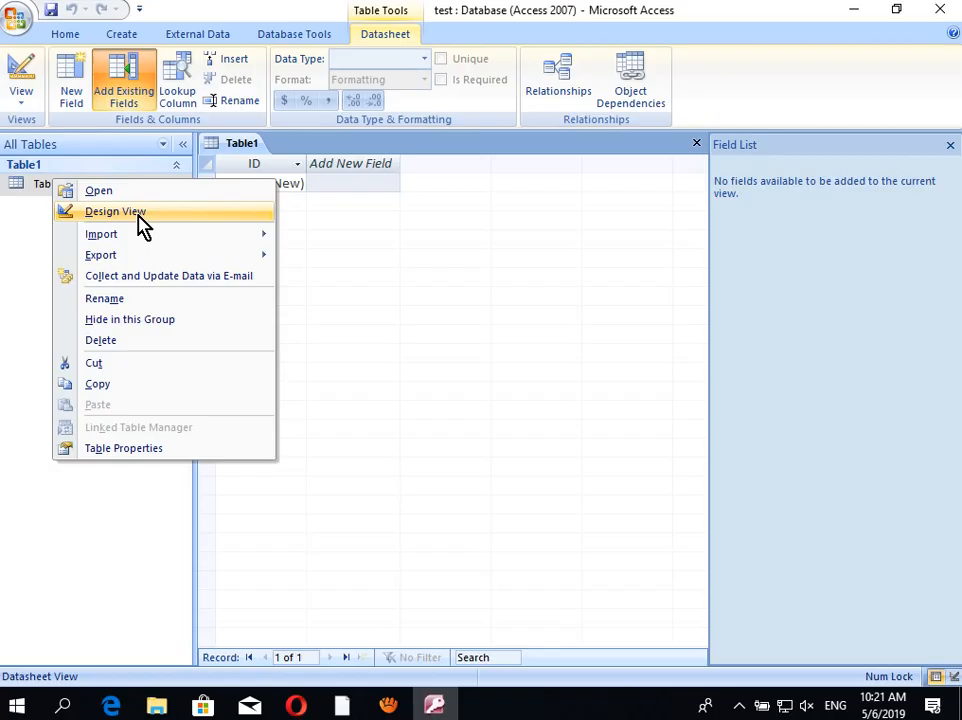
Step: Switch Table1 to Design View and save it as 'test 1'
{"action": "left_click", "coordinate": [139, 215]}
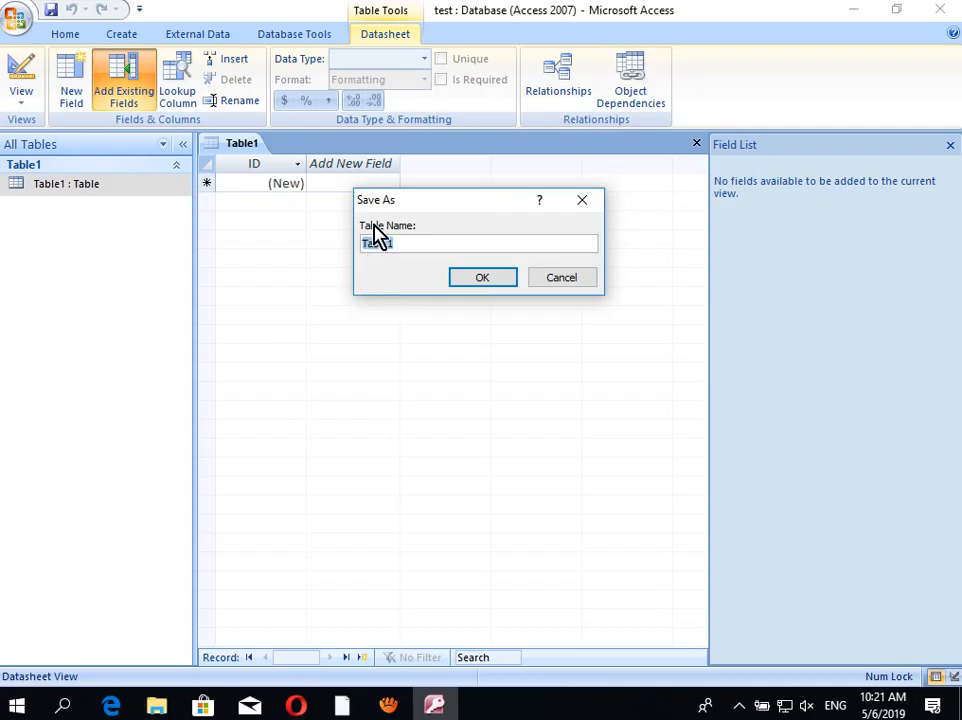
{"action": "left_click_drag", "start_coordinate": [404, 202], "coordinate": [341, 226]}
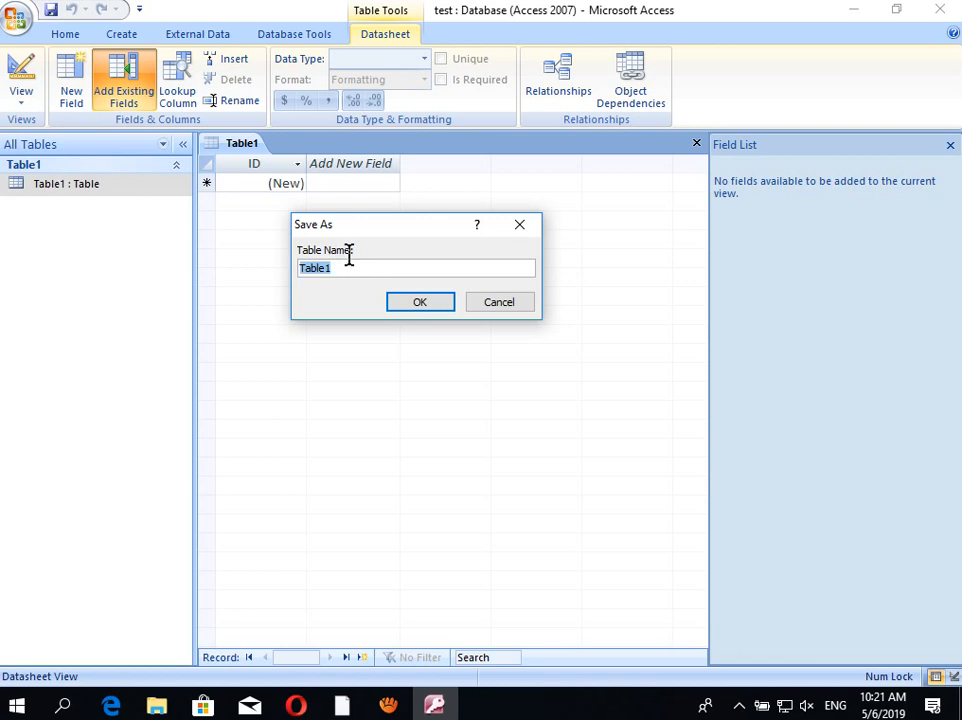
{"action": "type", "text": "teat"}
{"action": "key", "text": "BackSpace"}
{"action": "key", "text": "BackSpace"}
{"action": "type", "text": "st 1"}
{"action": "left_click", "coordinate": [418, 302]}
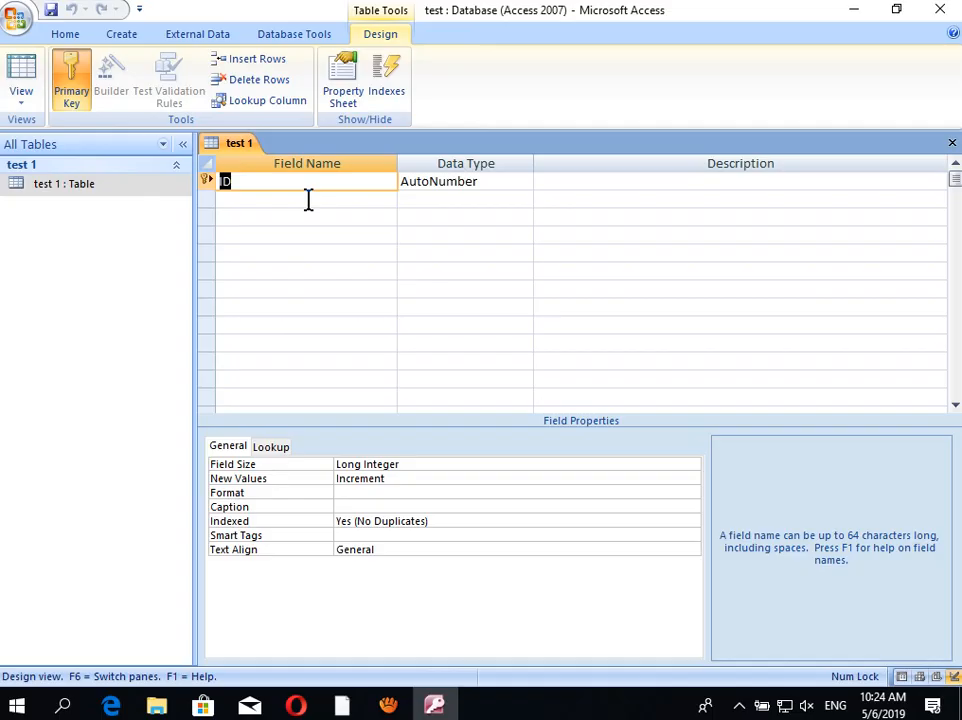
Step: Rename the key field to 'SL No' and add a second field 'Student Name'
{"action": "type", "text": "SL No"}
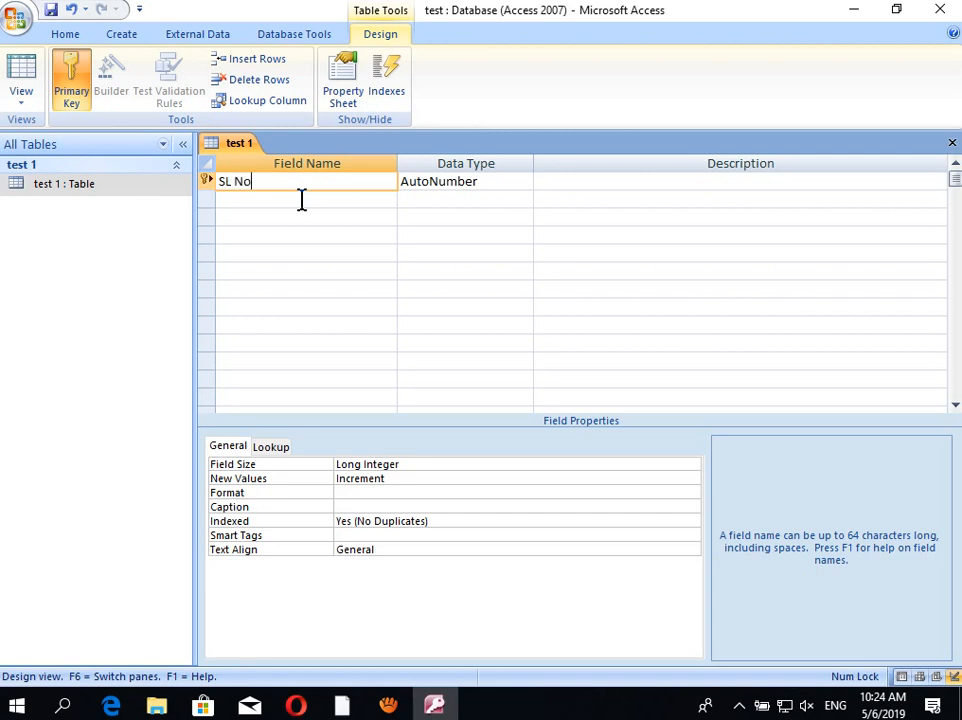
{"action": "left_click", "coordinate": [281, 200]}
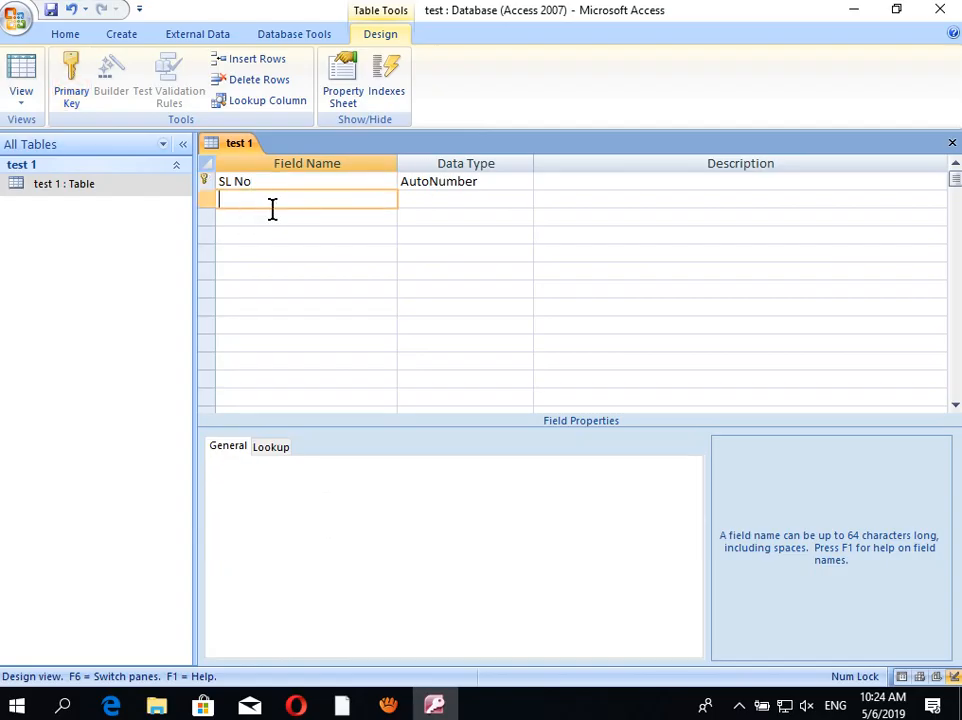
{"action": "type", "text": "Name"}
{"action": "key", "text": "Home"}
{"action": "type", "text": "Student"}
Step: Add Text fields Father Name, Mother Name, Village and Post Office
{"action": "left_click", "coordinate": [307, 216]}
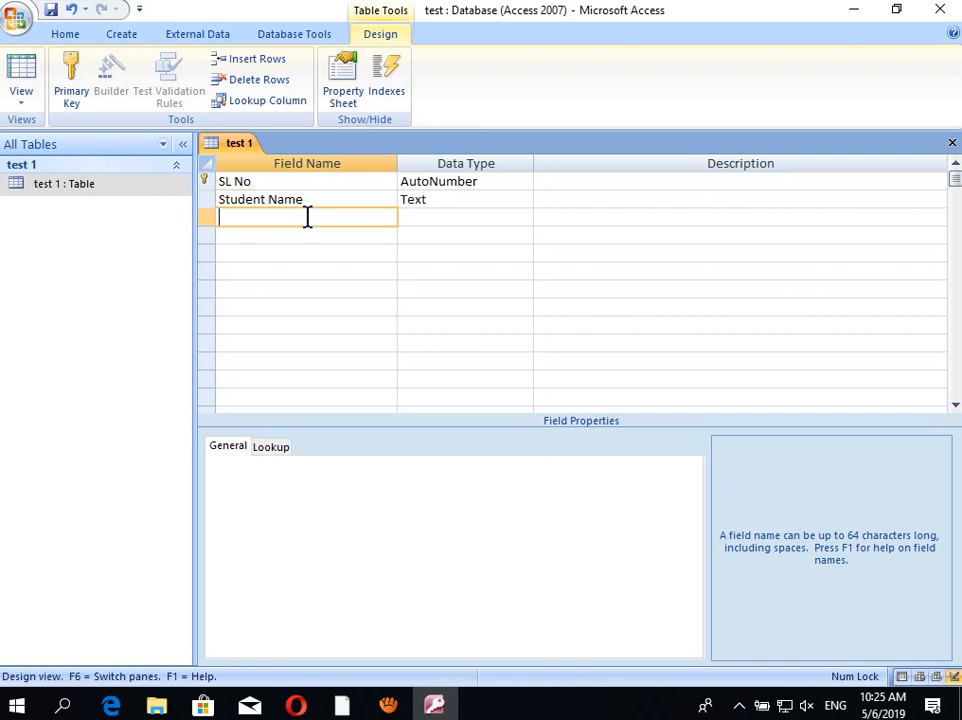
{"action": "type", "text": "Fathe"}
{"action": "type", "text": "r Name"}
{"action": "left_click", "coordinate": [299, 240]}
{"action": "type", "text": "M"}
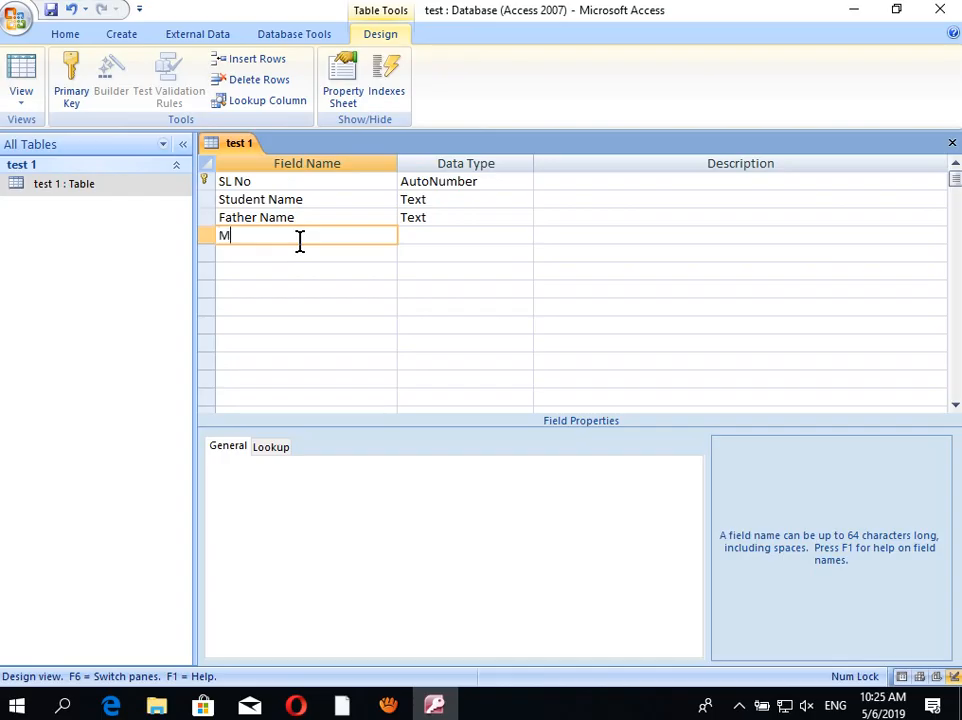
{"action": "type", "text": "other Name"}
{"action": "left_click", "coordinate": [281, 253]}
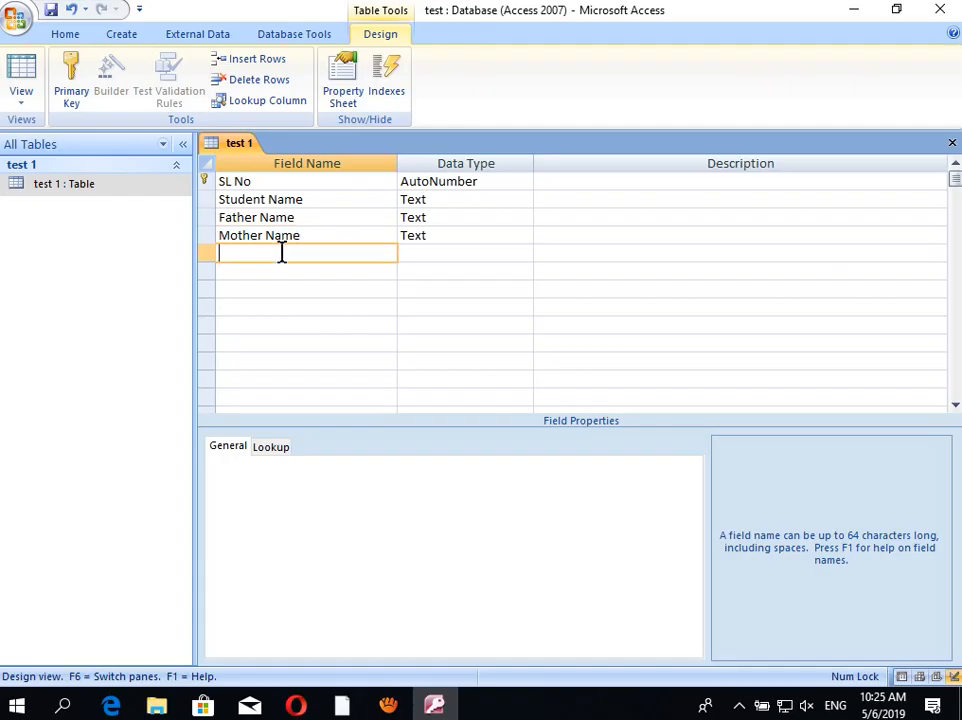
{"action": "type", "text": "Village"}
{"action": "left_click", "coordinate": [280, 270]}
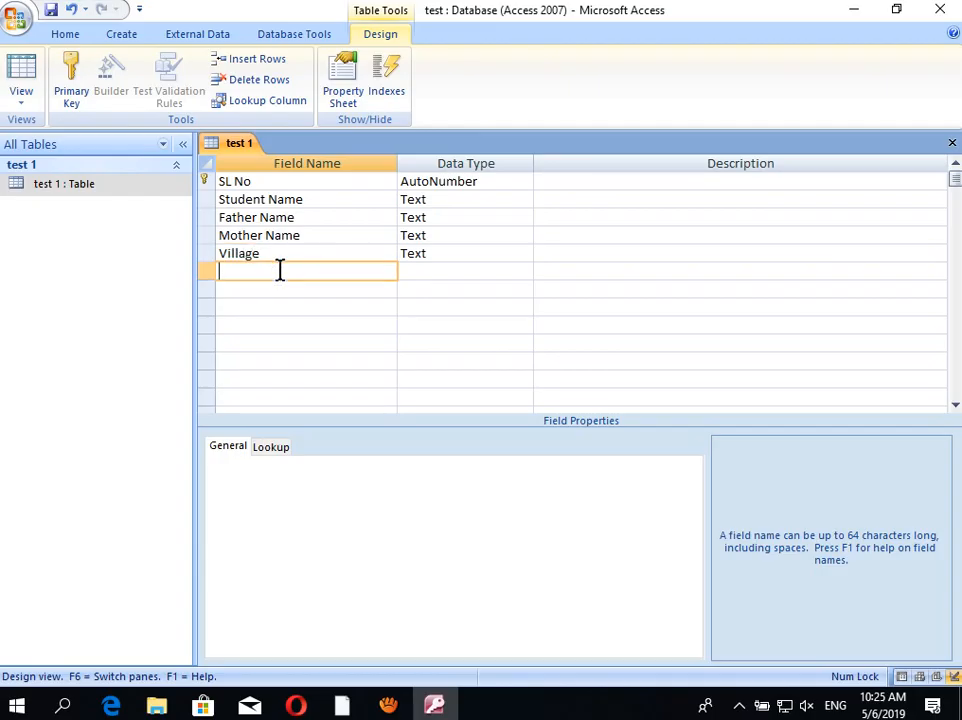
{"action": "type", "text": "Post Office"}
Step: Add Text fields Upazilla, District, Date of Birth and Mobile No
{"action": "left_click", "coordinate": [294, 292]}
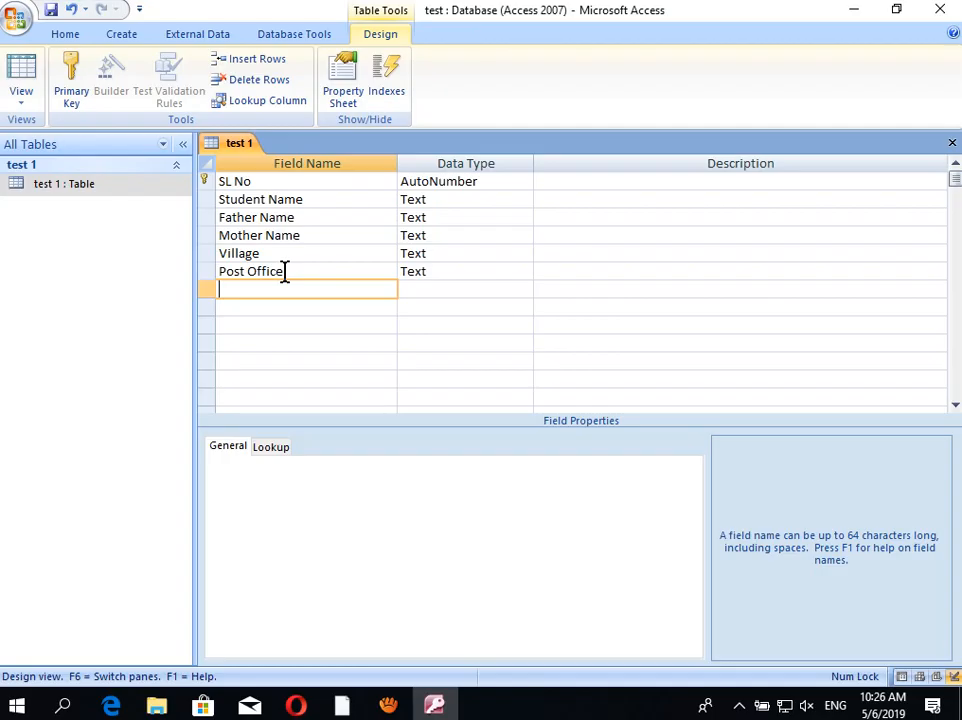
{"action": "type", "text": "Upazilla"}
{"action": "left_click", "coordinate": [281, 307]}
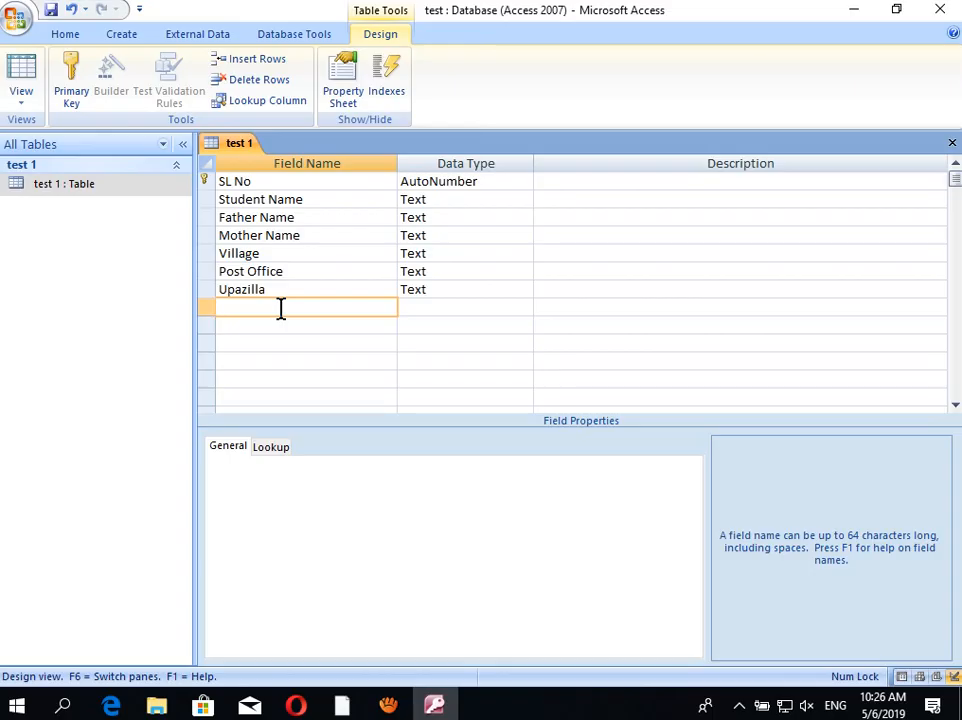
{"action": "type", "text": "District"}
{"action": "left_click", "coordinate": [284, 323]}
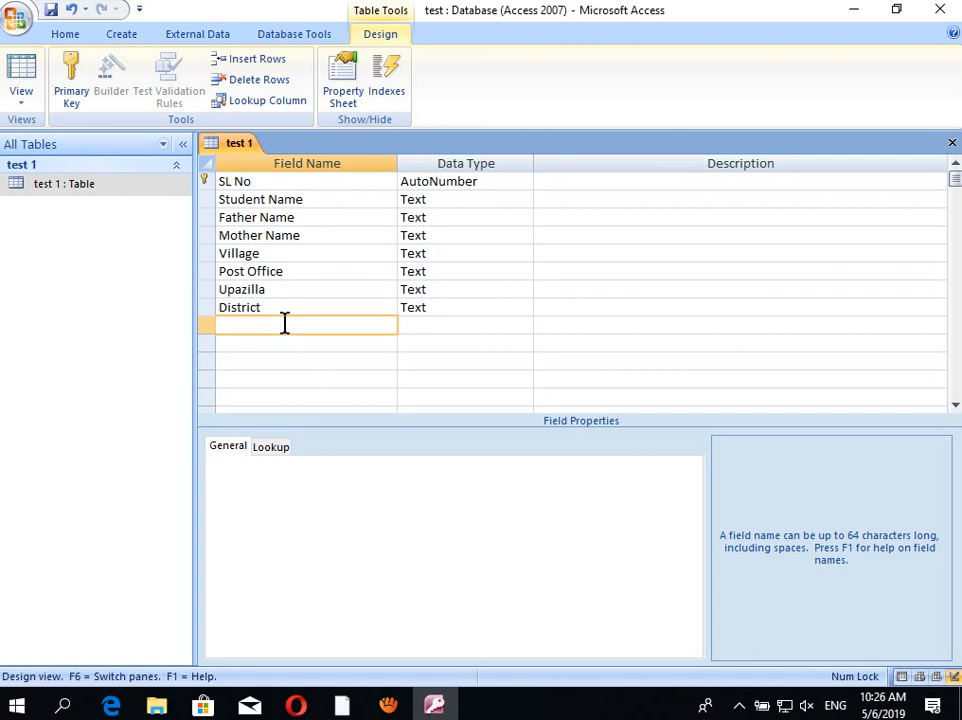
{"action": "type", "text": "Date of Birth"}
{"action": "left_click", "coordinate": [287, 343]}
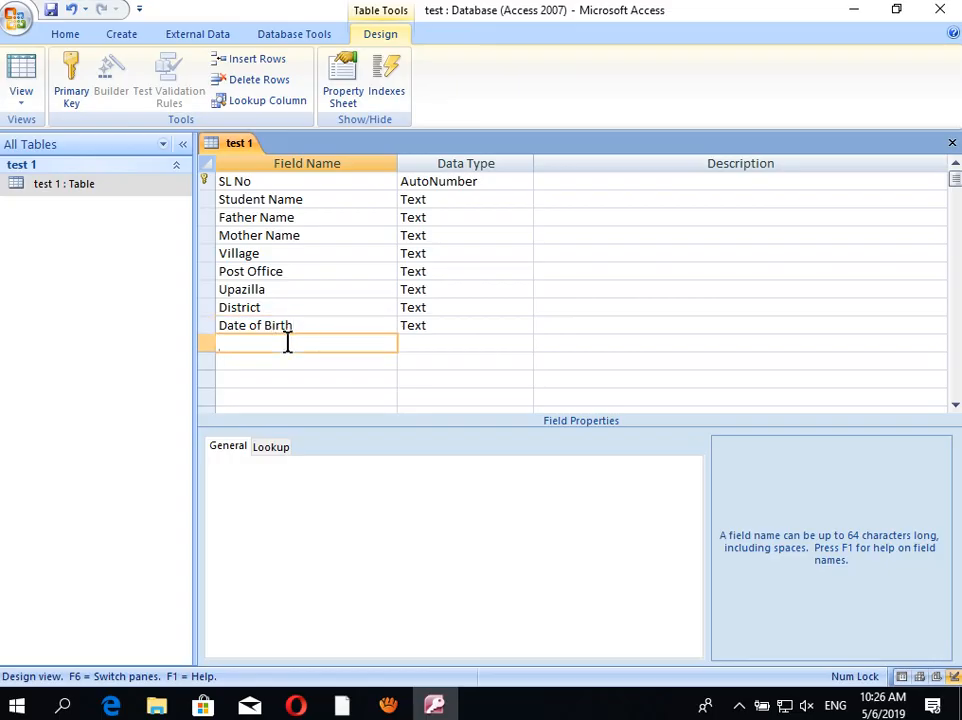
{"action": "type", "text": "Mobile No"}
{"action": "left_click", "coordinate": [290, 361]}
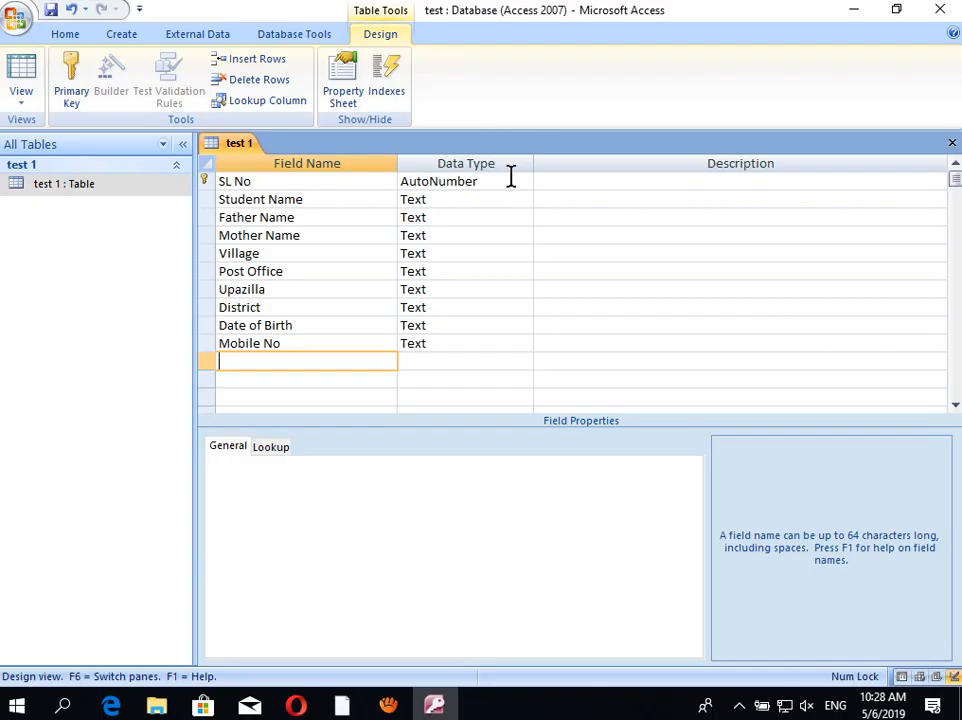
{"action": "left_click", "coordinate": [522, 180]}
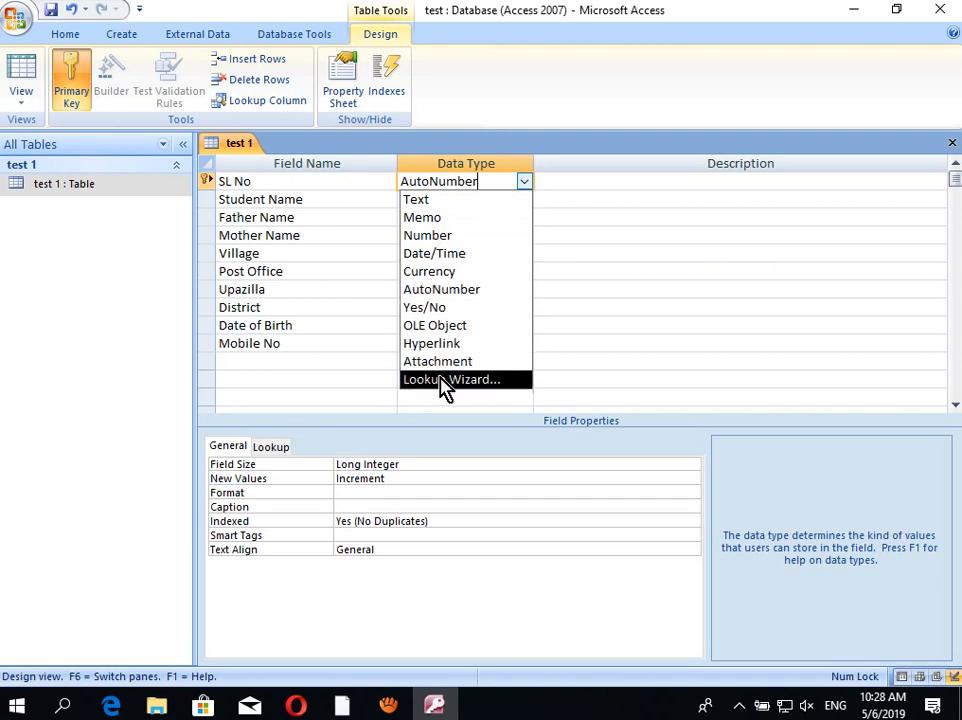
{"action": "left_click", "coordinate": [582, 196]}
{"action": "left_click", "coordinate": [472, 199]}
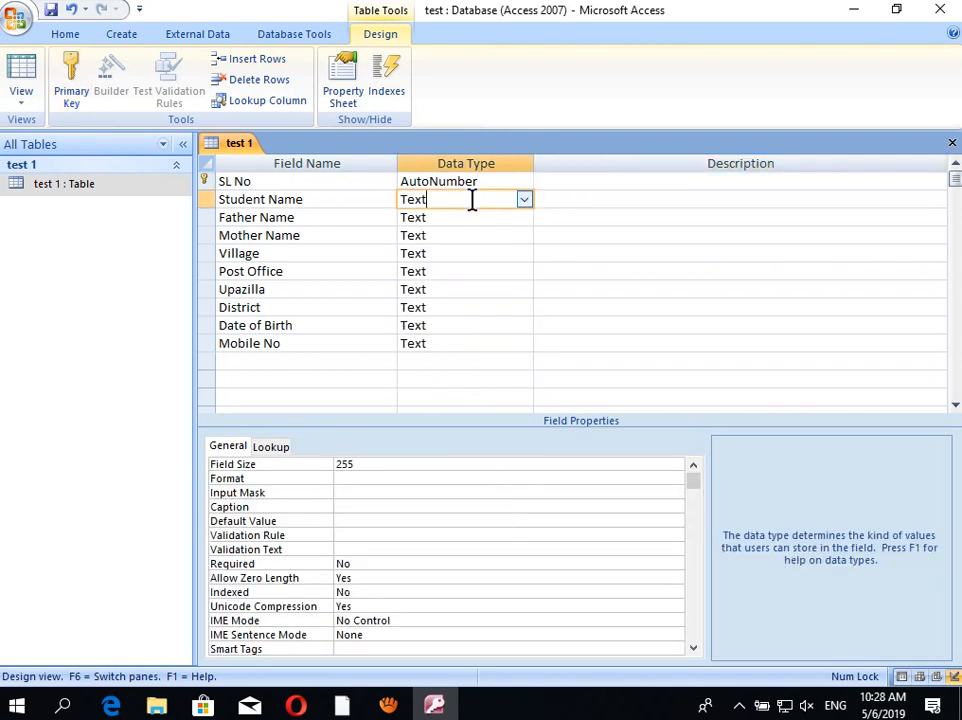
{"action": "left_click", "coordinate": [520, 200]}
{"action": "left_click", "coordinate": [522, 211]}
{"action": "left_click", "coordinate": [520, 217]}
{"action": "left_click", "coordinate": [524, 218]}
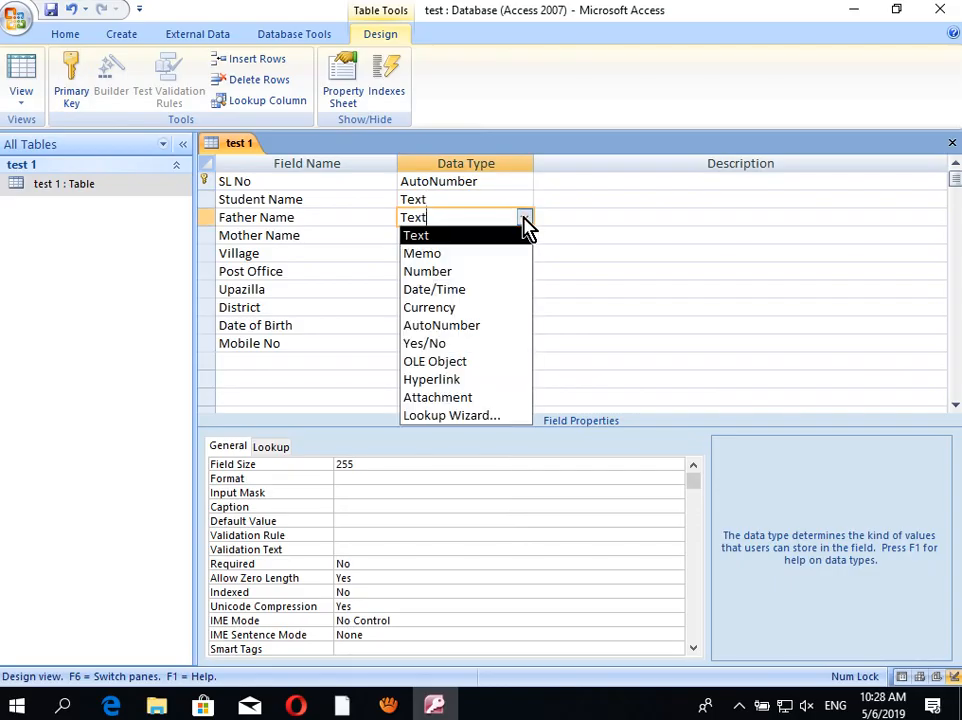
{"action": "left_click", "coordinate": [523, 218]}
{"action": "left_click", "coordinate": [524, 183]}
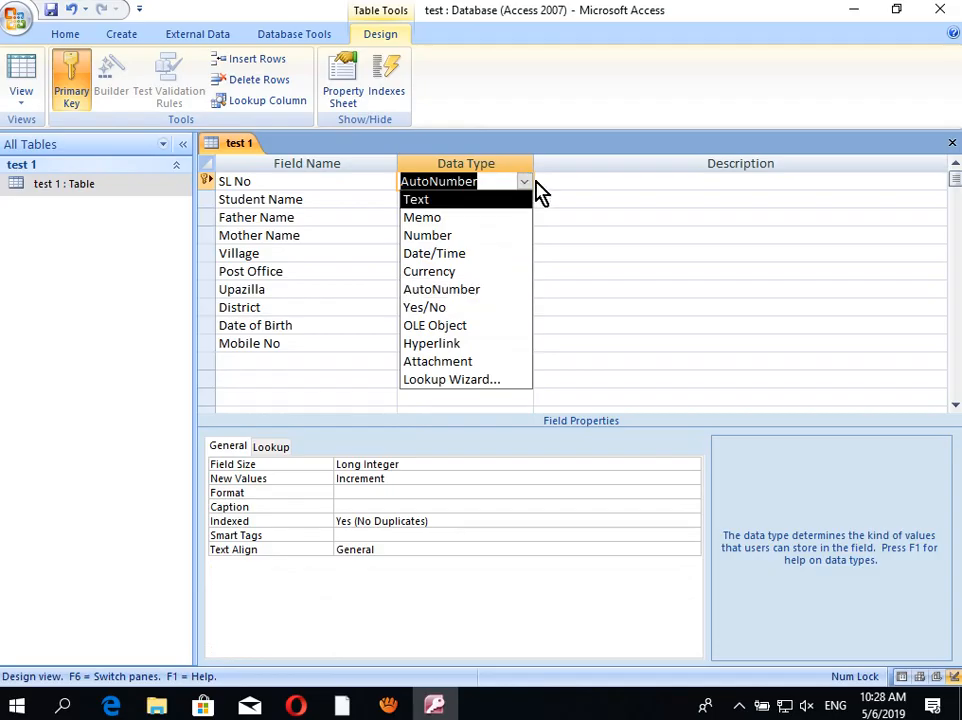
{"action": "left_click", "coordinate": [584, 193]}
{"action": "left_click", "coordinate": [512, 190]}
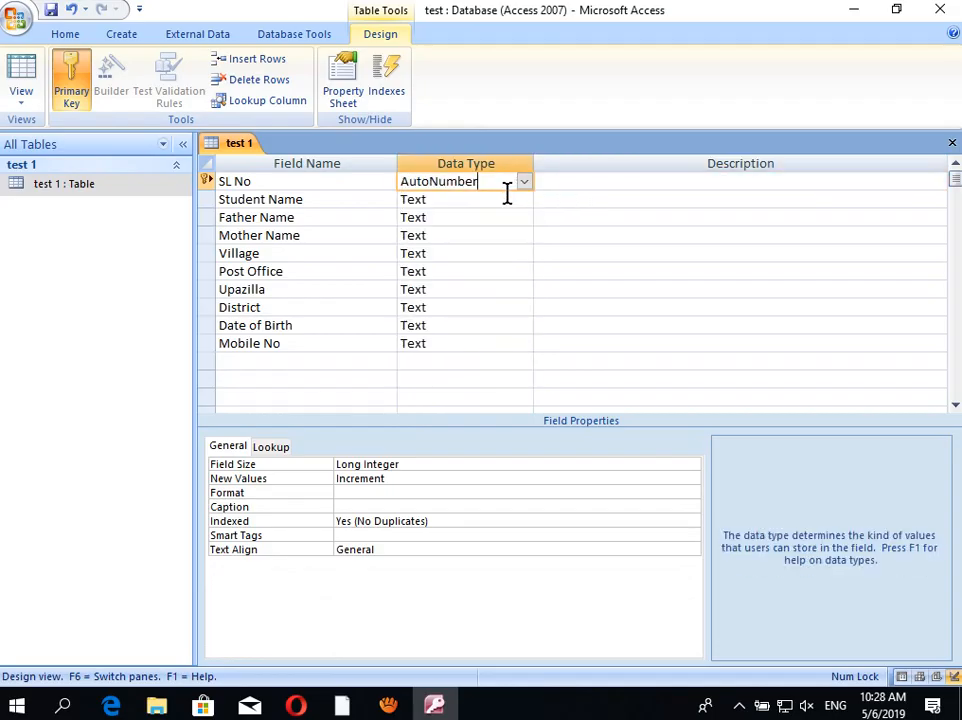
{"action": "left_click", "coordinate": [507, 195]}
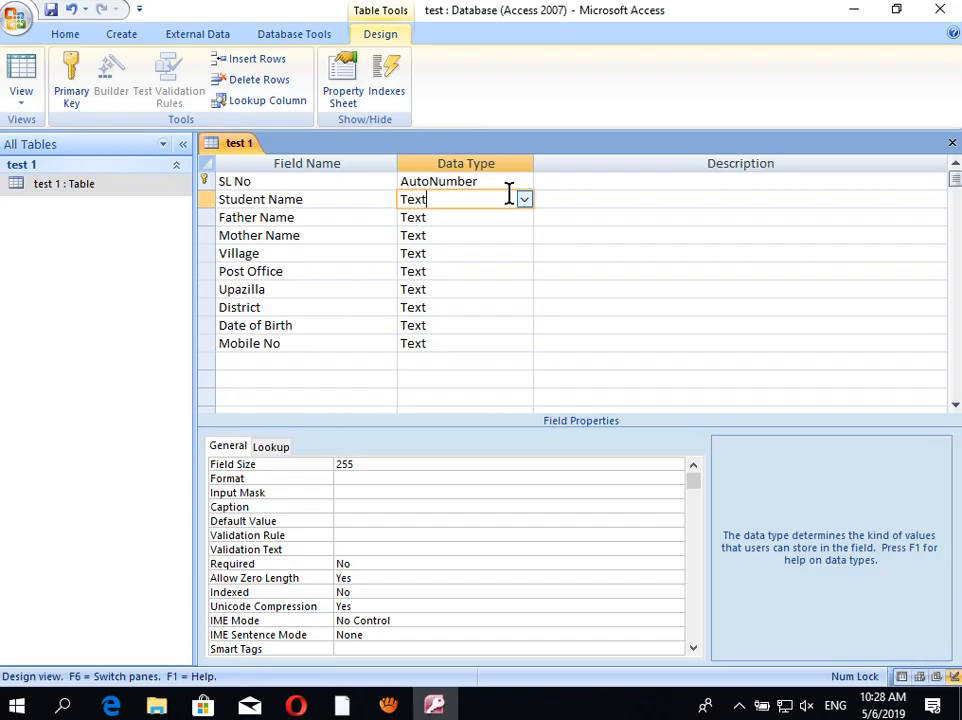
{"action": "left_click", "coordinate": [522, 181]}
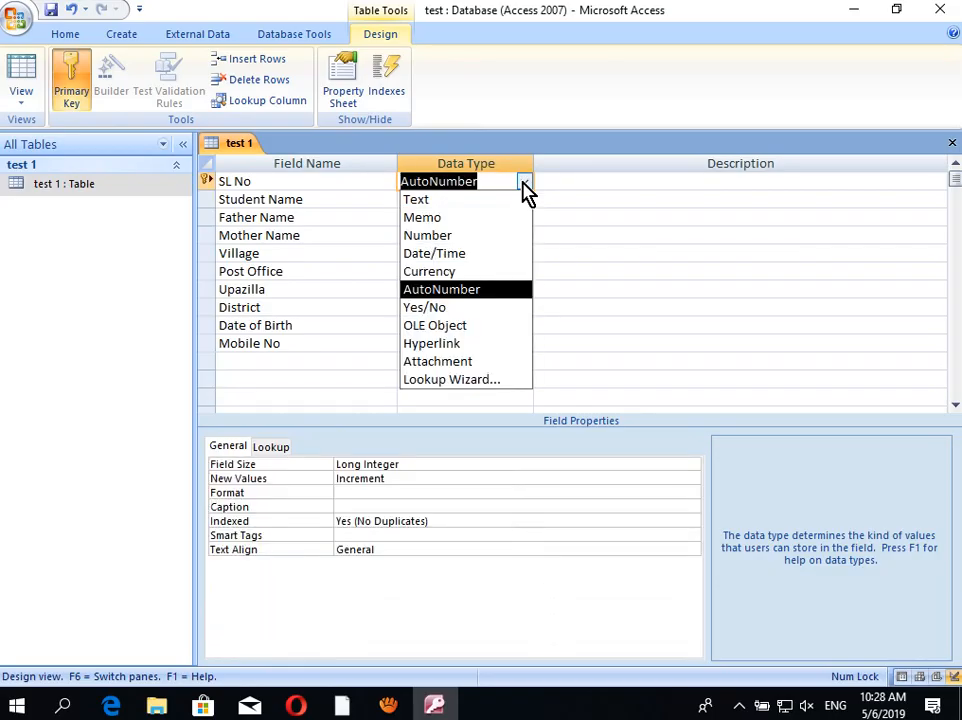
{"action": "left_click", "coordinate": [522, 182]}
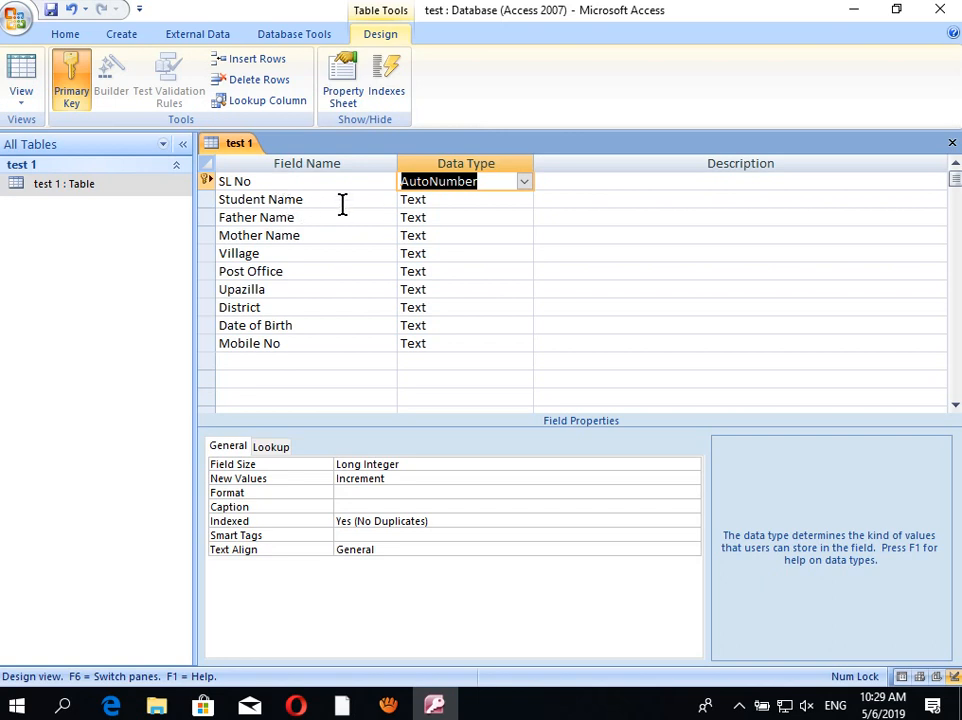
{"action": "left_click", "coordinate": [491, 200]}
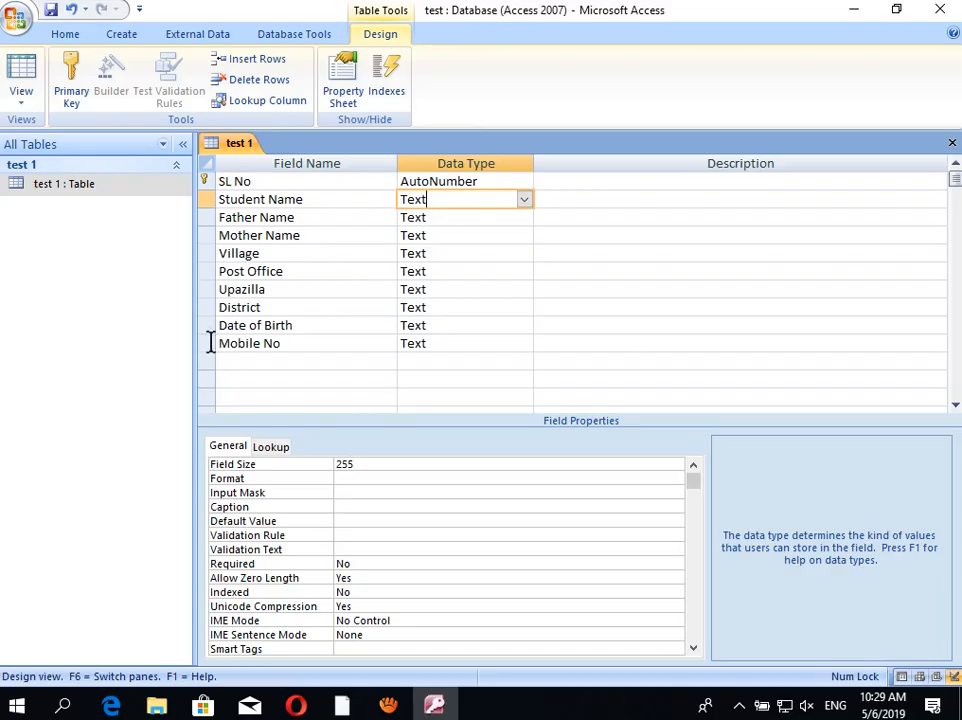
{"action": "left_click", "coordinate": [263, 325]}
{"action": "left_click", "coordinate": [490, 326]}
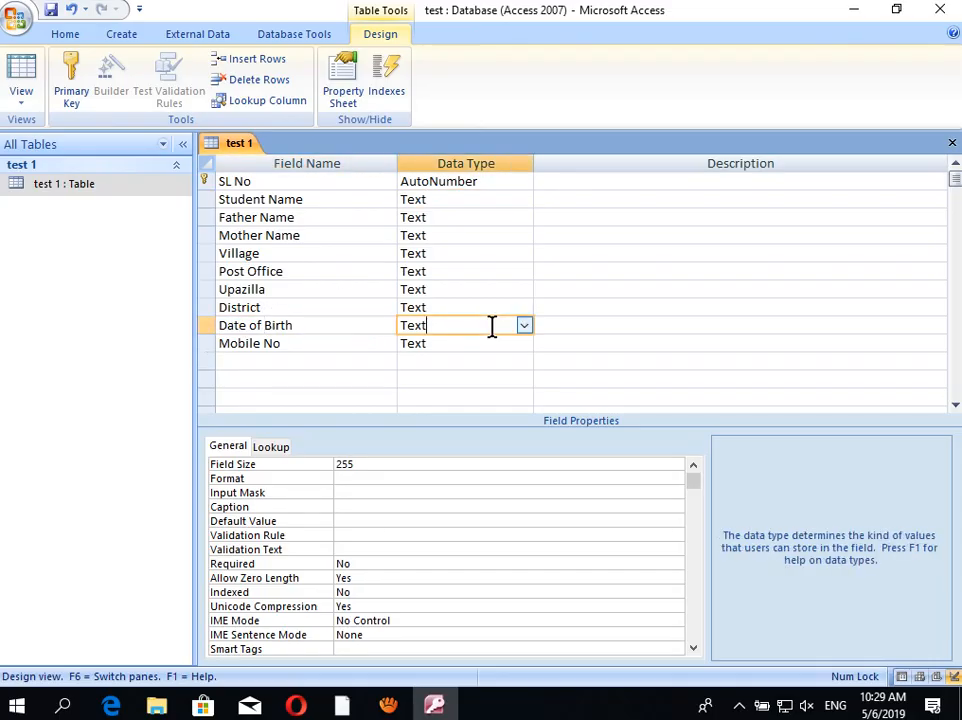
Step: Set Date of Birth's data type to Date/Time and Mobile No's to Number (Long Integer)
{"action": "left_click", "coordinate": [524, 327]}
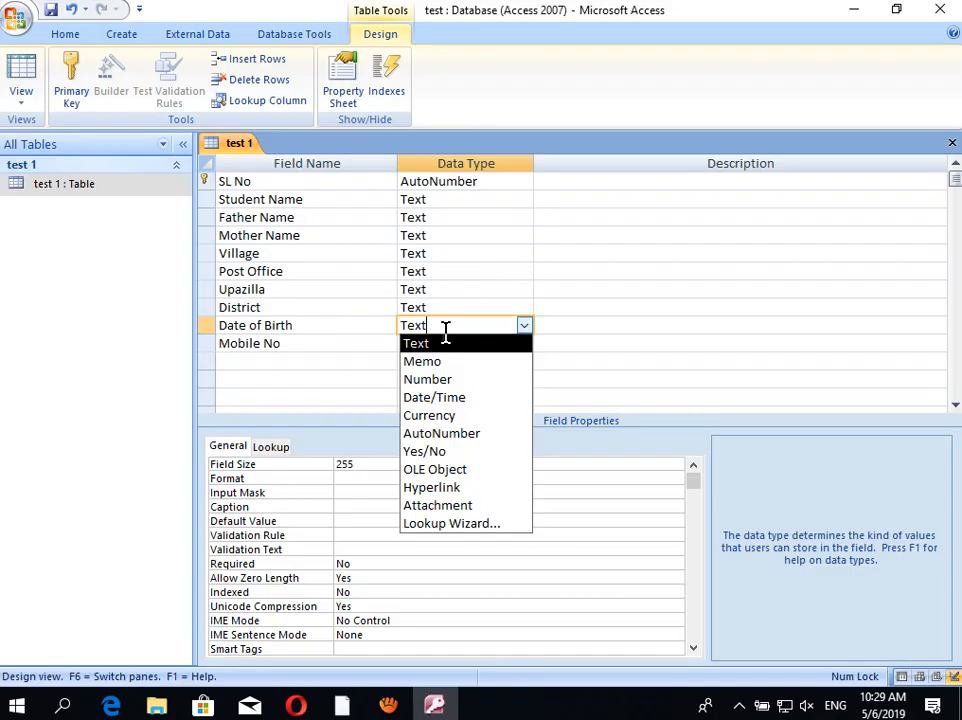
{"action": "left_click", "coordinate": [438, 403]}
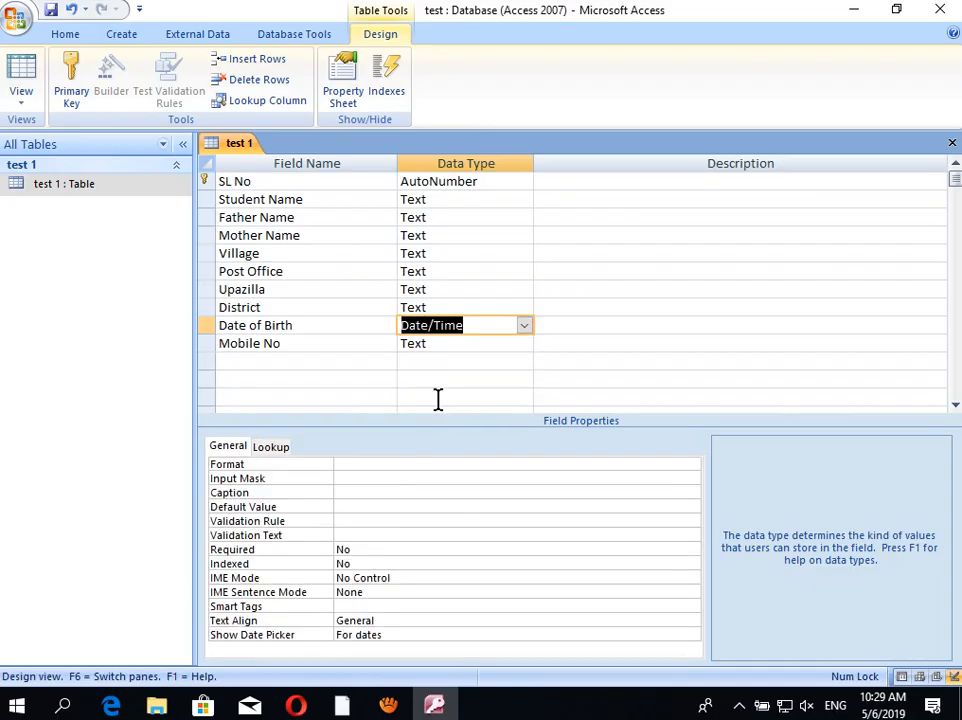
{"action": "left_click", "coordinate": [468, 340]}
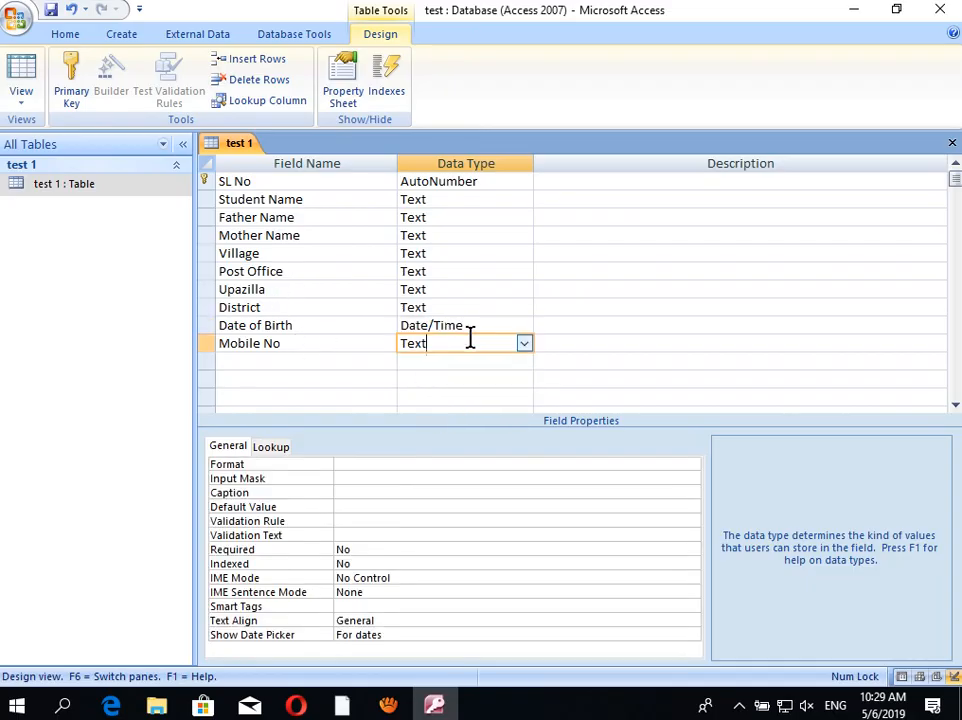
{"action": "left_click", "coordinate": [524, 343]}
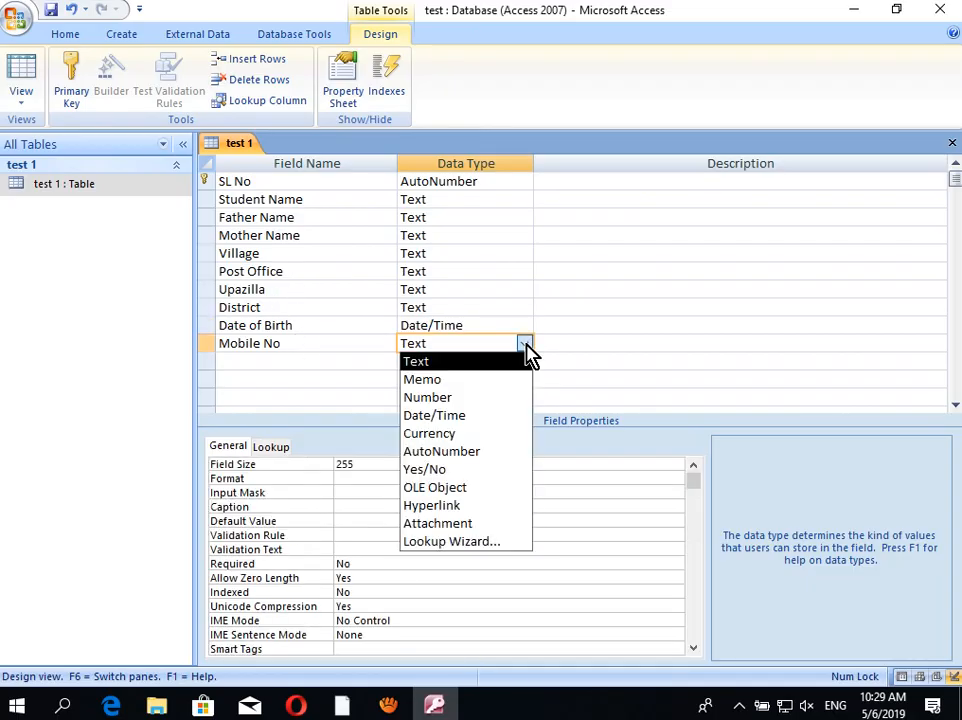
{"action": "left_click", "coordinate": [442, 397]}
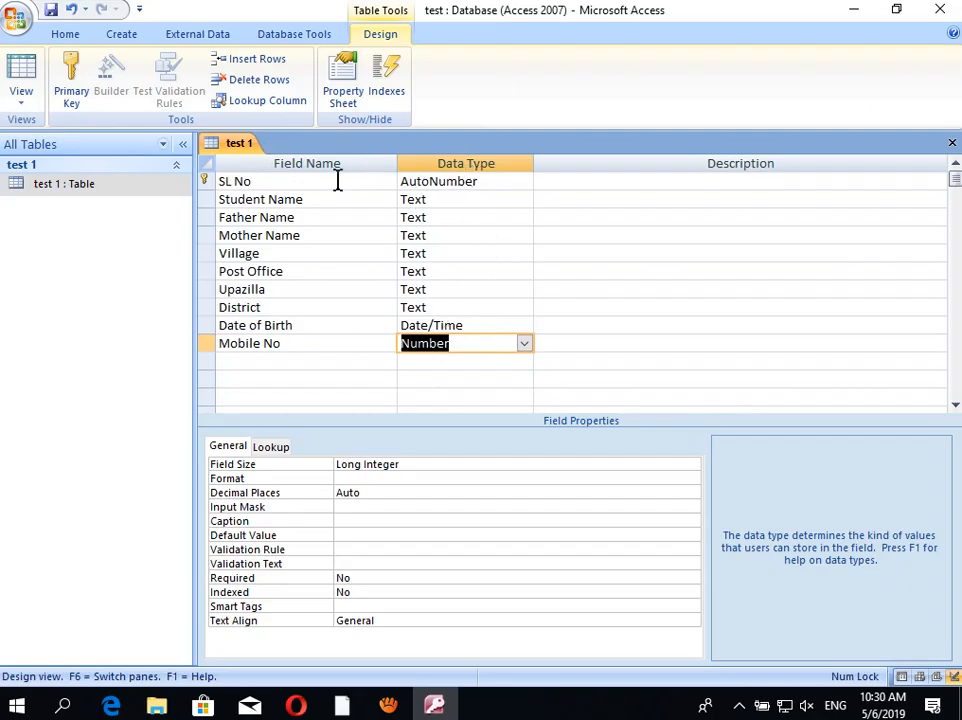
Step: Keep Student Name as Text, then save and close the test 1 table design
{"action": "left_click", "coordinate": [505, 201]}
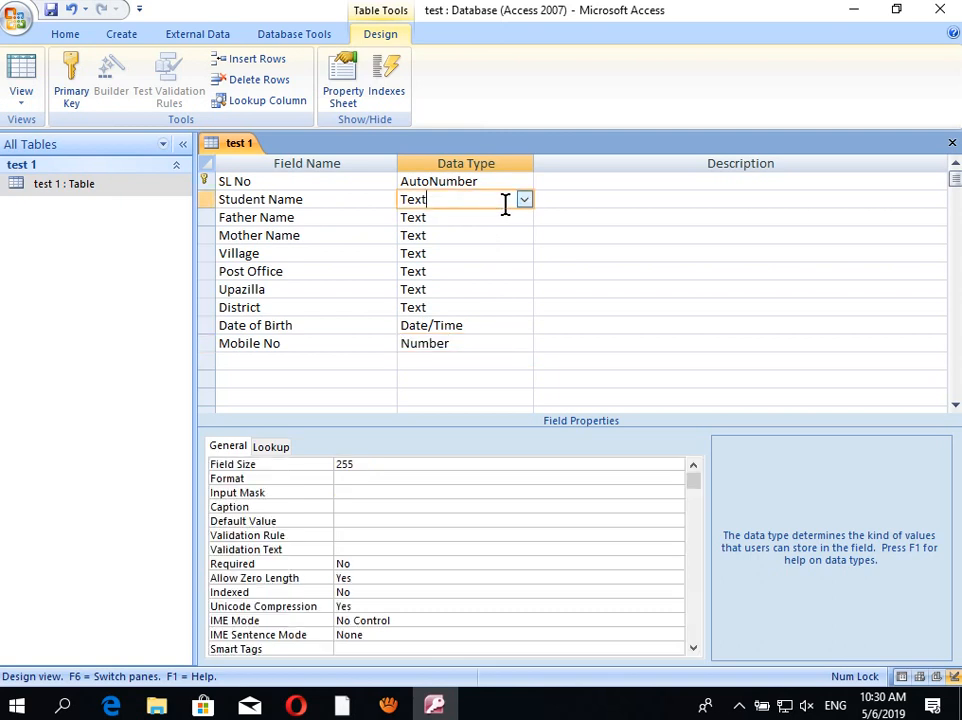
{"action": "left_click", "coordinate": [524, 200]}
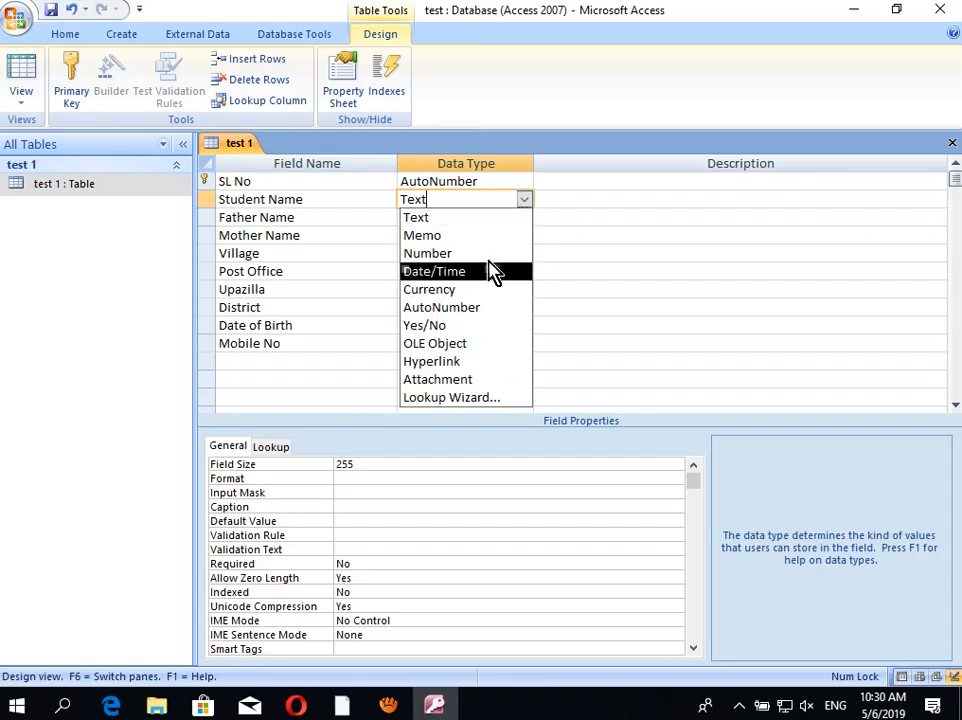
{"action": "left_click", "coordinate": [523, 199]}
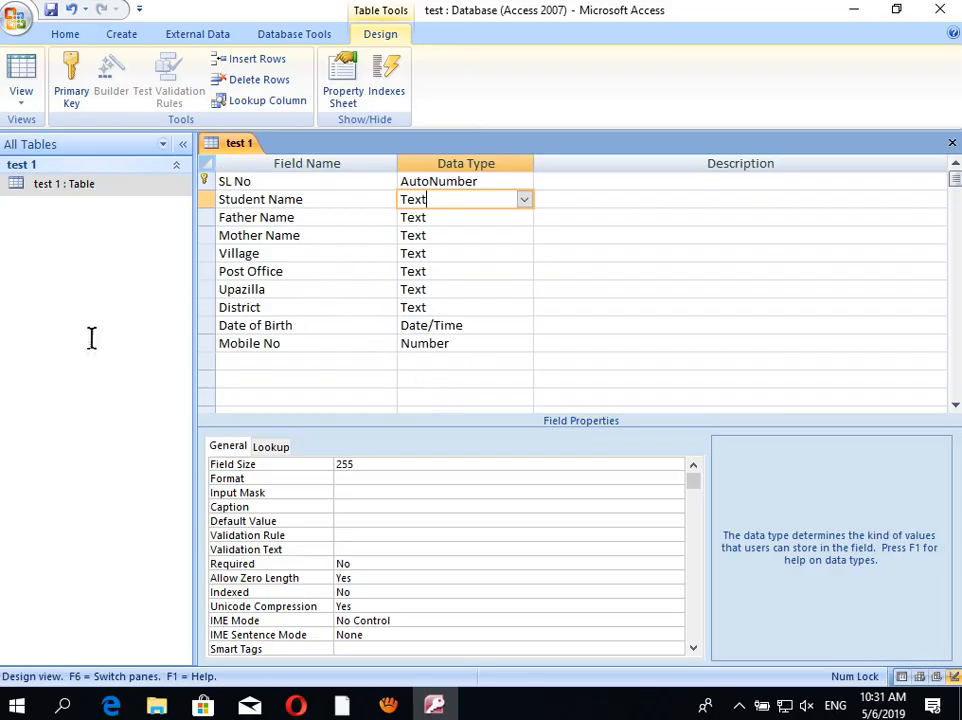
{"action": "left_click", "coordinate": [50, 16]}
{"action": "left_click", "coordinate": [951, 144]}
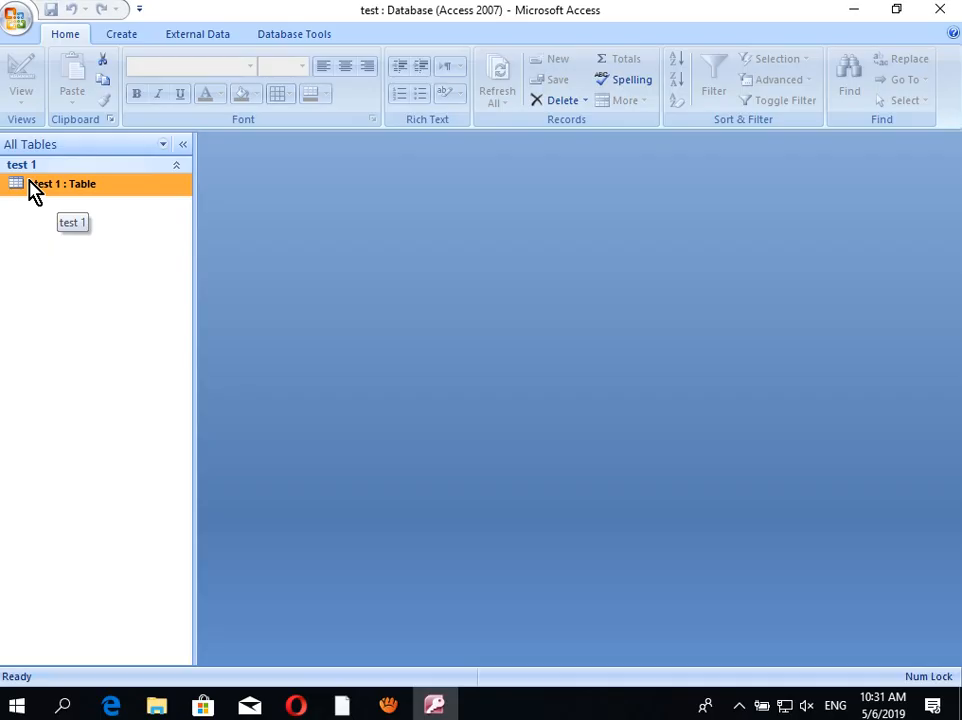
Step: Open the 'test 1' table in Datasheet View and close the Field List pane
{"action": "double_click", "coordinate": [31, 186]}
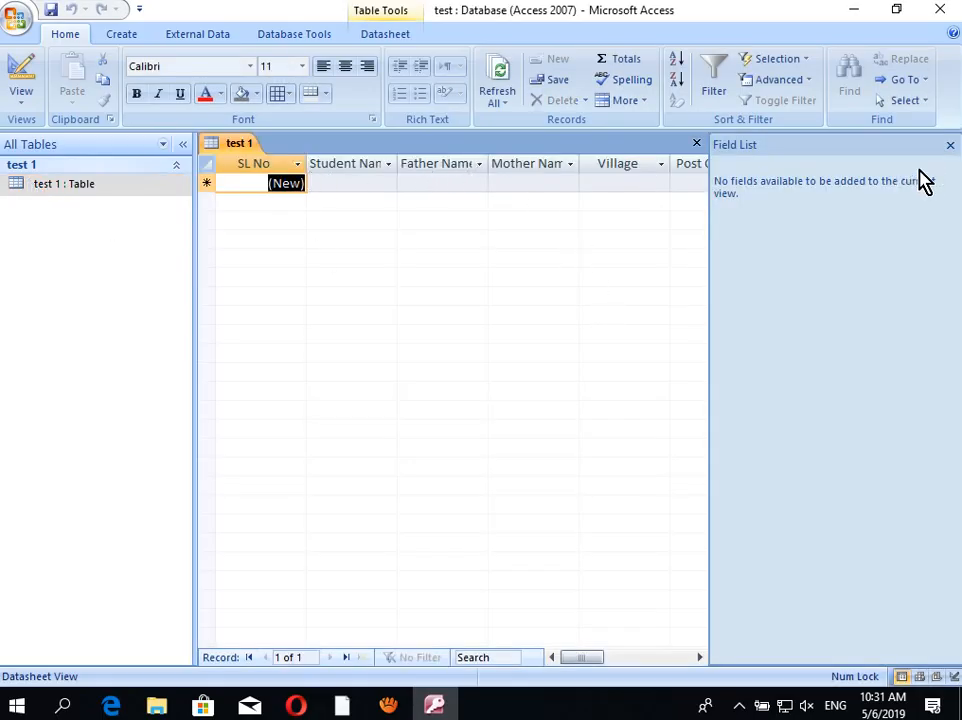
{"action": "left_click", "coordinate": [950, 145]}
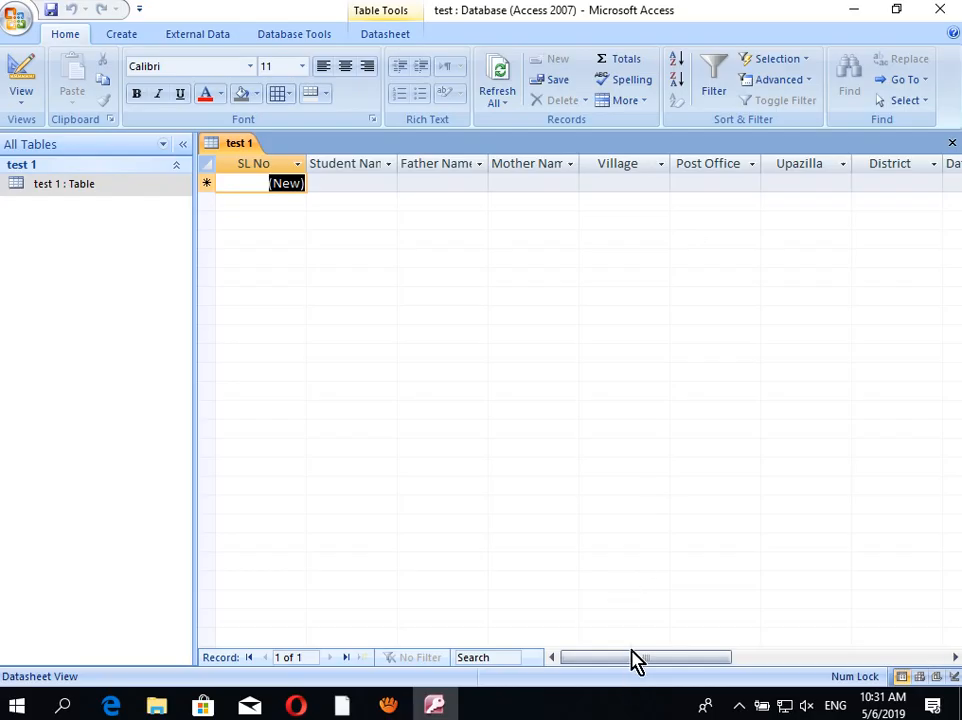
Step: Widen the Student Name, Father Name and Mother Name columns to show full headers, and Post Office slightly
{"action": "left_click_drag", "start_coordinate": [633, 664], "coordinate": [580, 672]}
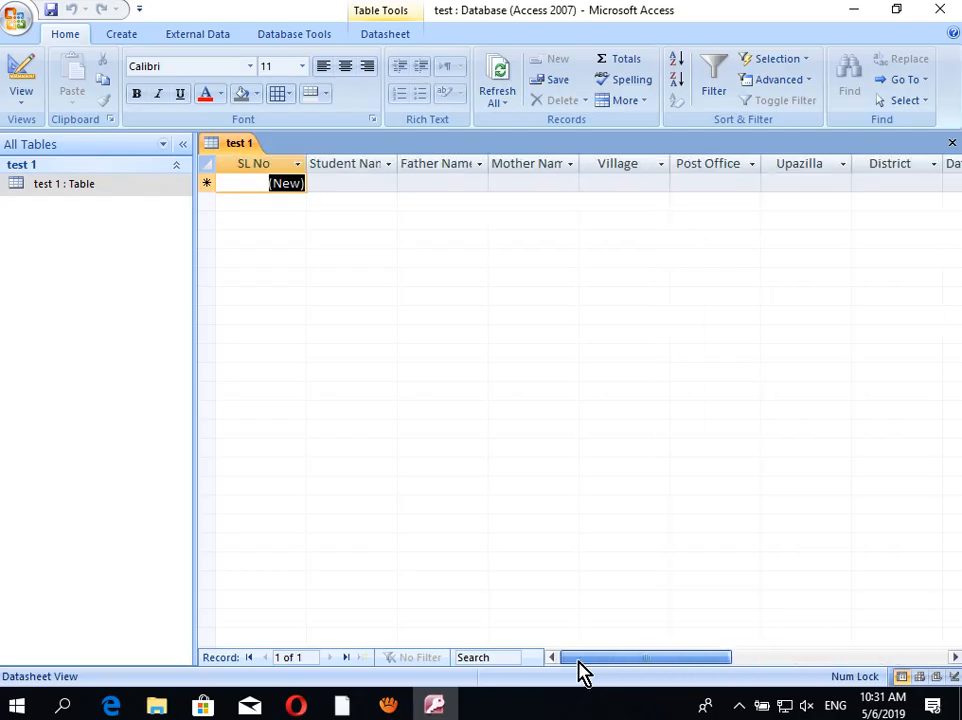
{"action": "left_click", "coordinate": [403, 167]}
{"action": "left_click_drag", "start_coordinate": [403, 167], "coordinate": [425, 172]}
{"action": "left_click_drag", "start_coordinate": [515, 166], "coordinate": [546, 172]}
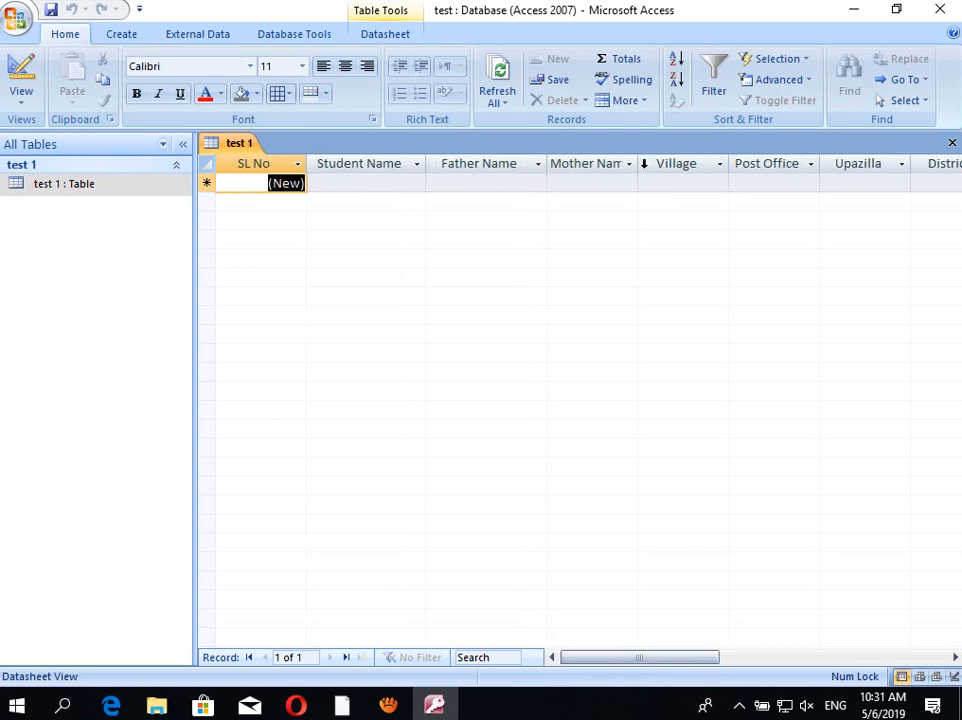
{"action": "left_click_drag", "start_coordinate": [638, 163], "coordinate": [661, 166]}
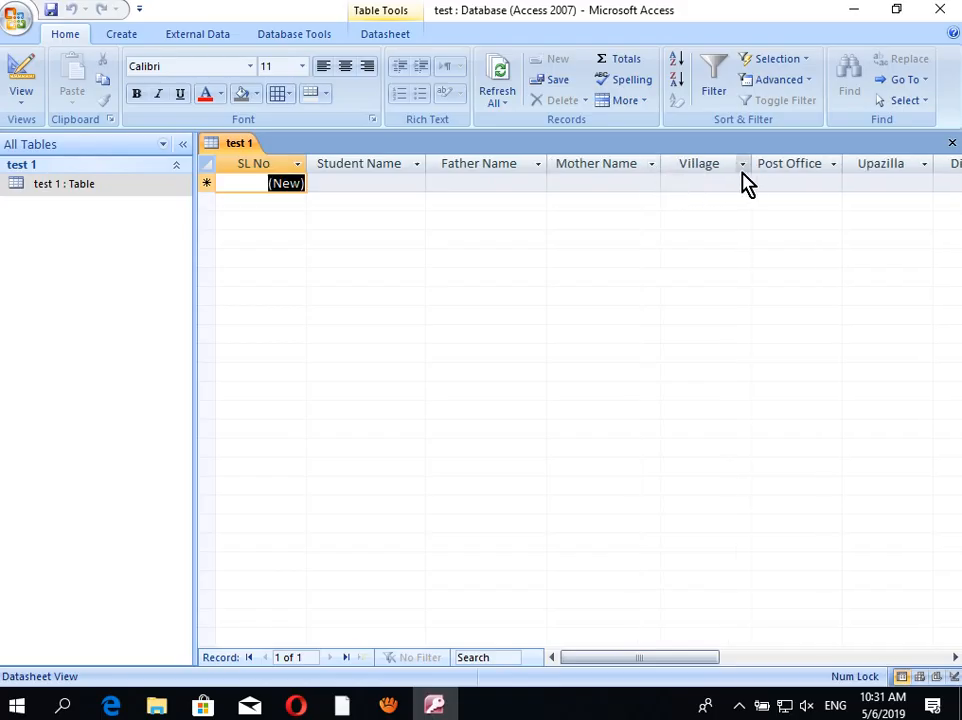
{"action": "left_click_drag", "start_coordinate": [843, 167], "coordinate": [852, 168]}
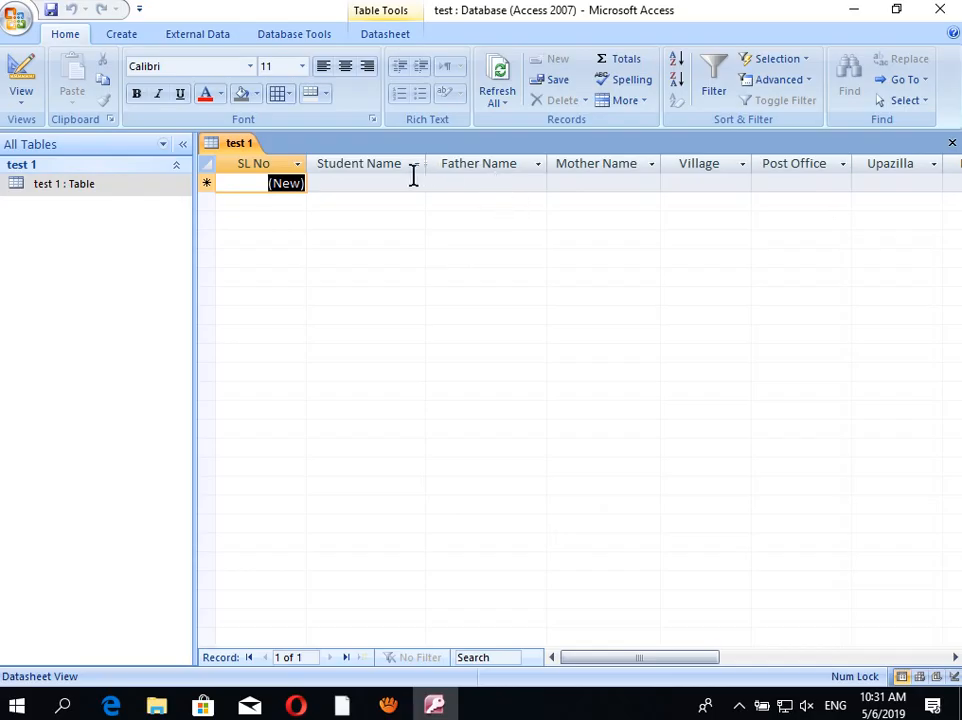
{"action": "left_click", "coordinate": [339, 183]}
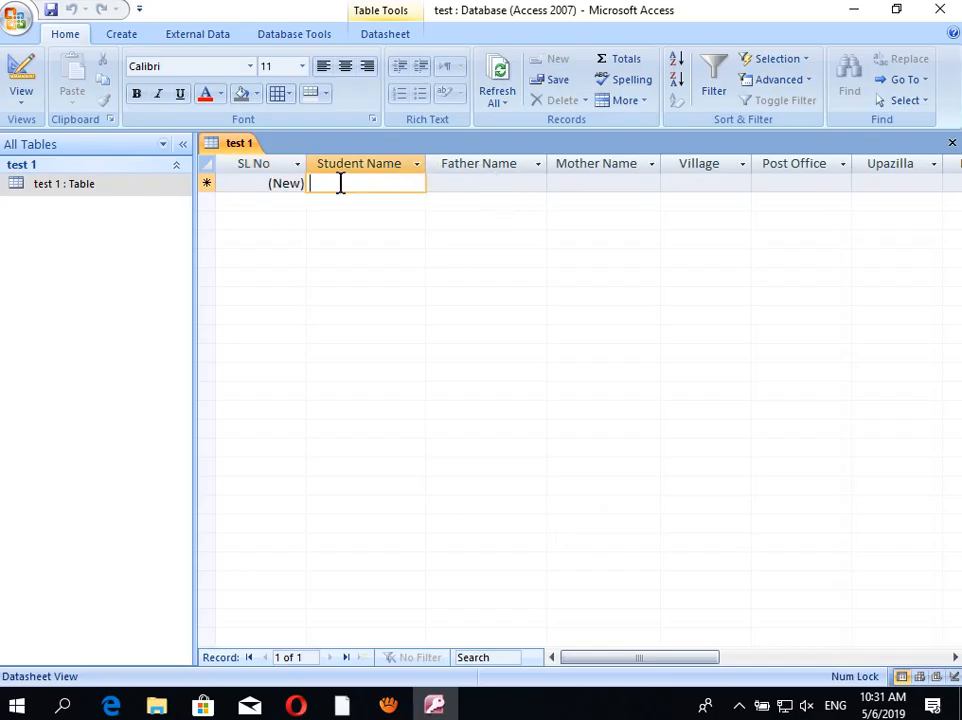
Step: Enlarge the datasheet font to 16 pt and rewiden the Student, Father and Mother Name columns
{"action": "left_click", "coordinate": [301, 66]}
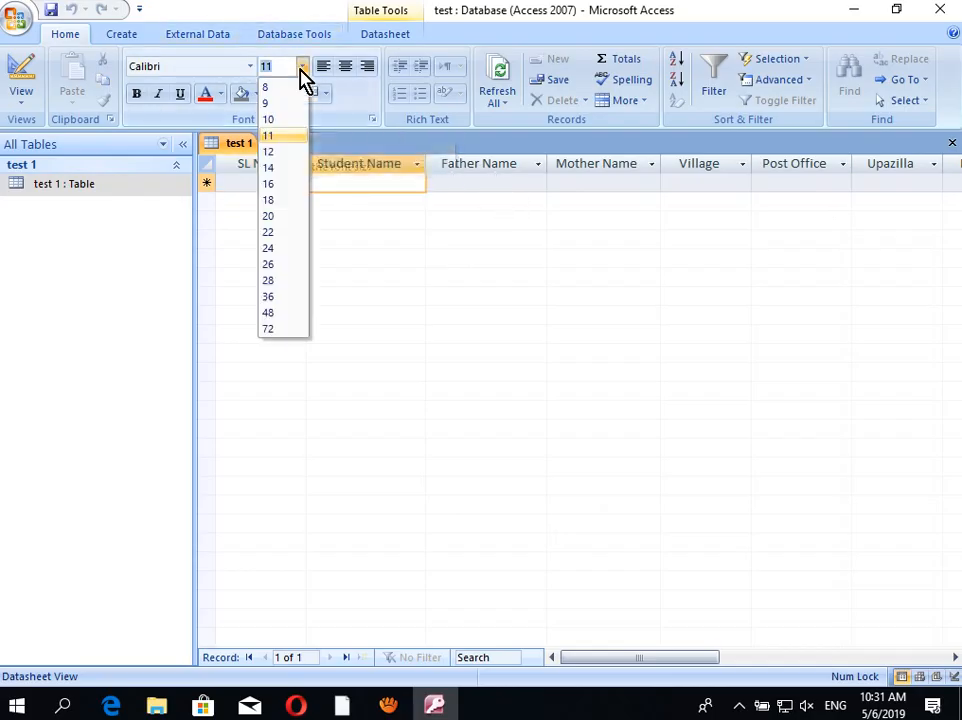
{"action": "left_click", "coordinate": [276, 186]}
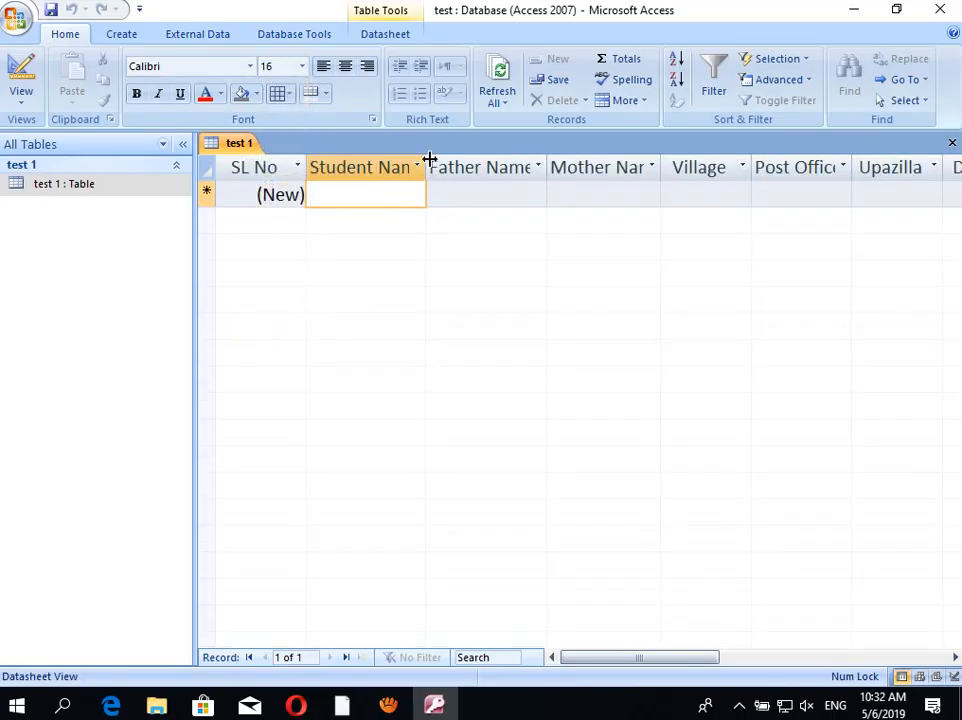
{"action": "left_click_drag", "start_coordinate": [428, 160], "coordinate": [448, 160]}
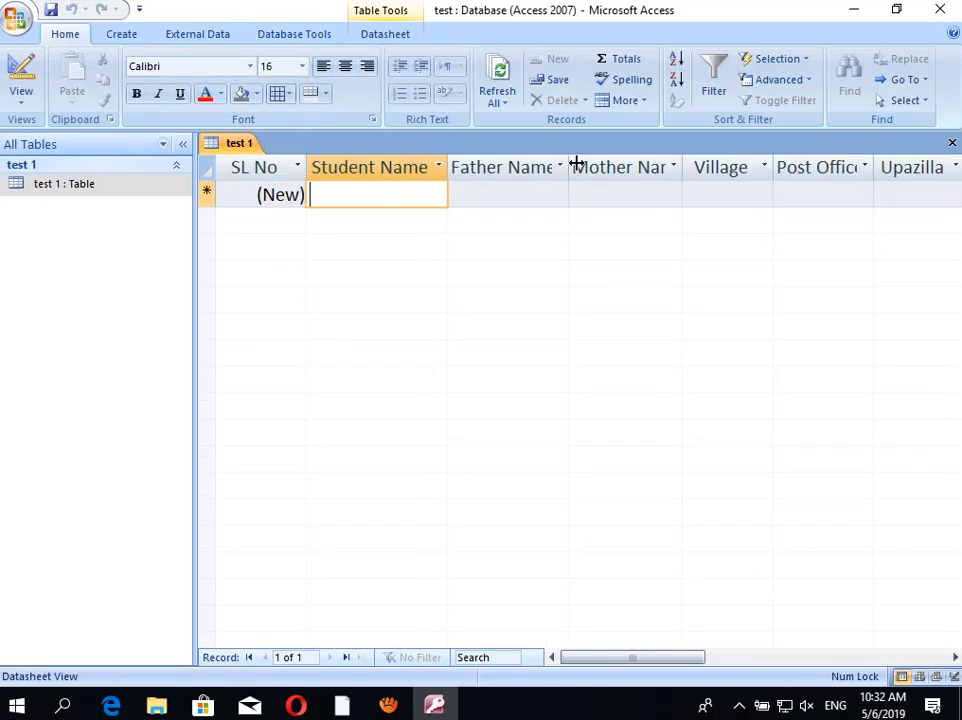
{"action": "left_click_drag", "start_coordinate": [574, 162], "coordinate": [601, 162]}
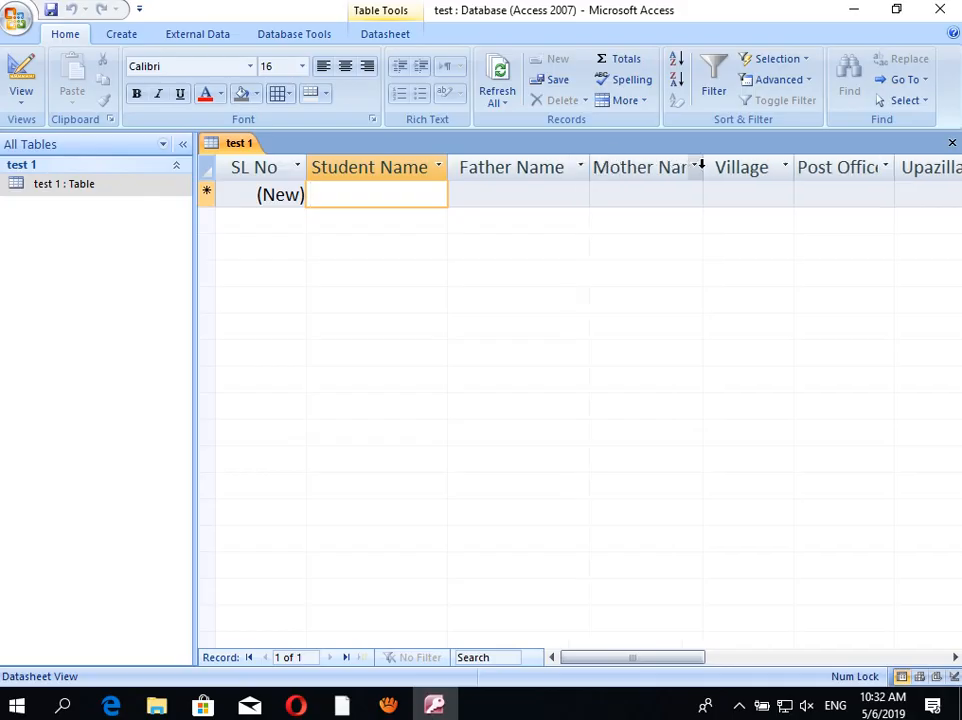
{"action": "left_click_drag", "start_coordinate": [704, 166], "coordinate": [745, 166]}
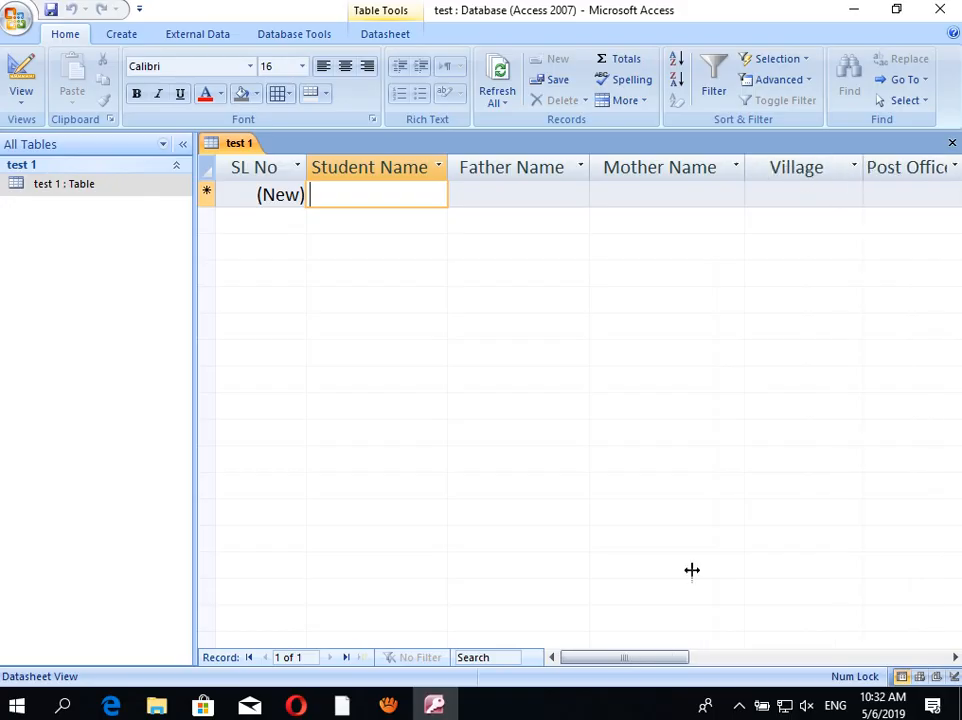
Step: Widen the Mobile No, Date of Birth and District columns, then scroll back to the first columns
{"action": "left_click_drag", "start_coordinate": [659, 658], "coordinate": [808, 677]}
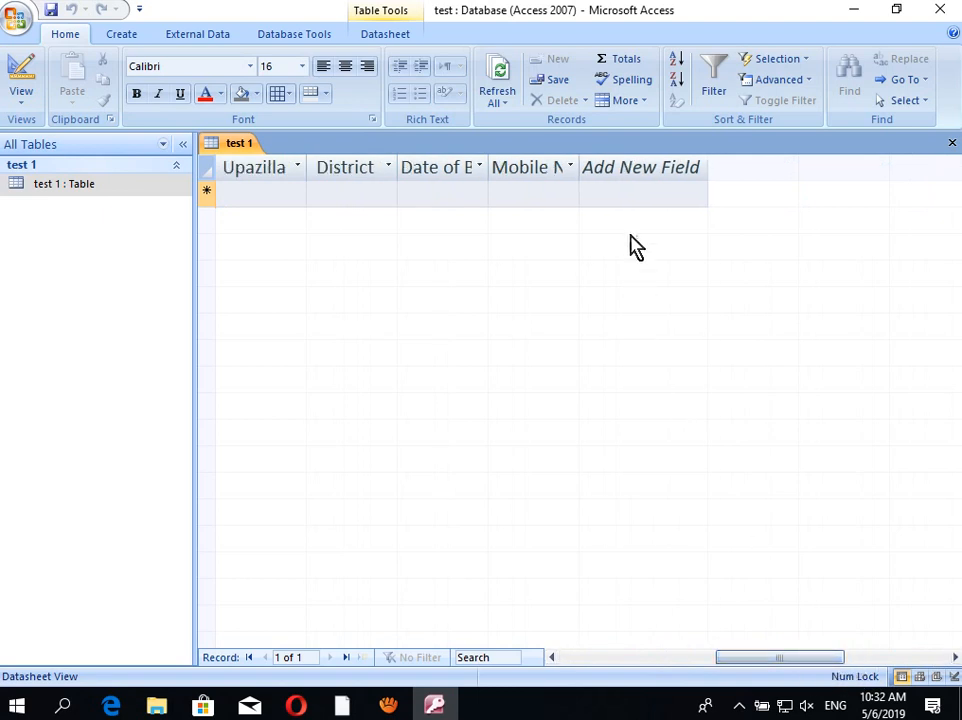
{"action": "left_click_drag", "start_coordinate": [583, 160], "coordinate": [633, 160]}
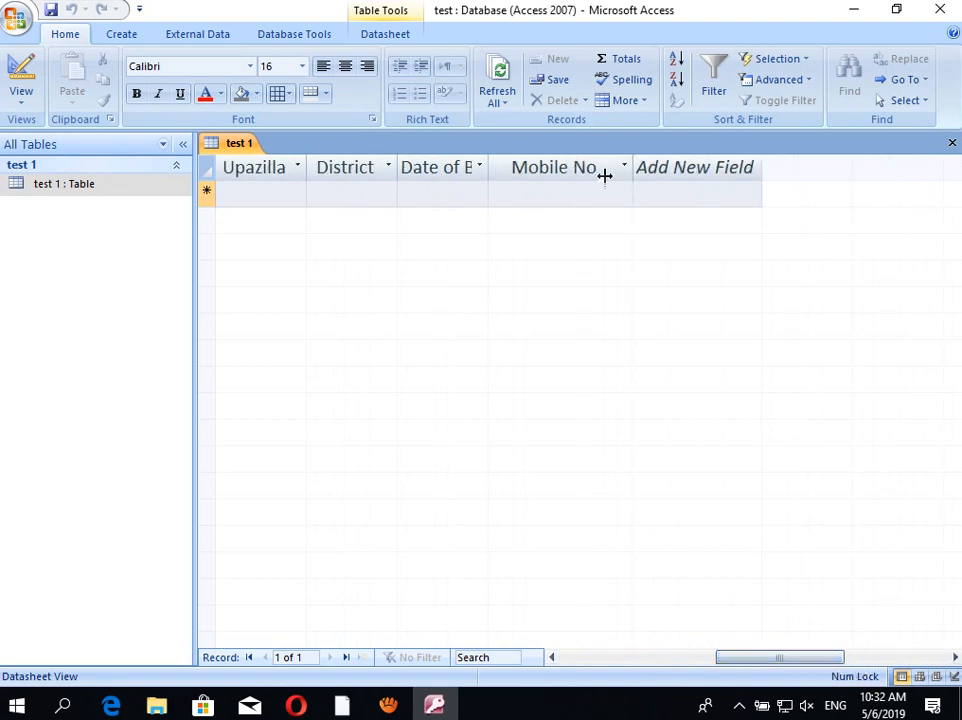
{"action": "left_click_drag", "start_coordinate": [489, 168], "coordinate": [517, 168]}
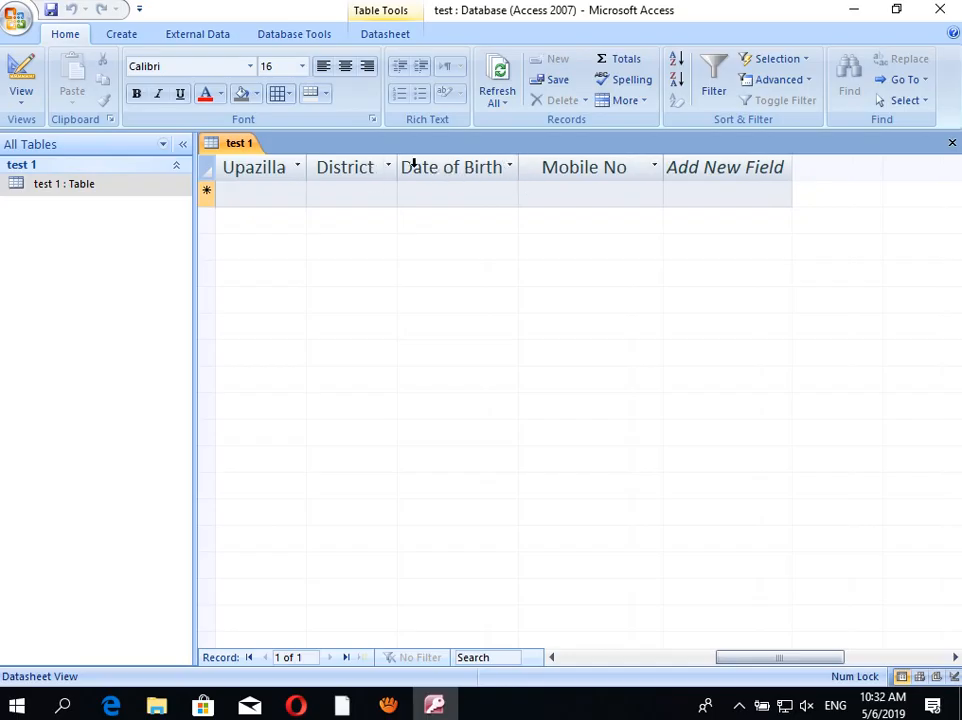
{"action": "left_click_drag", "start_coordinate": [399, 165], "coordinate": [421, 165]}
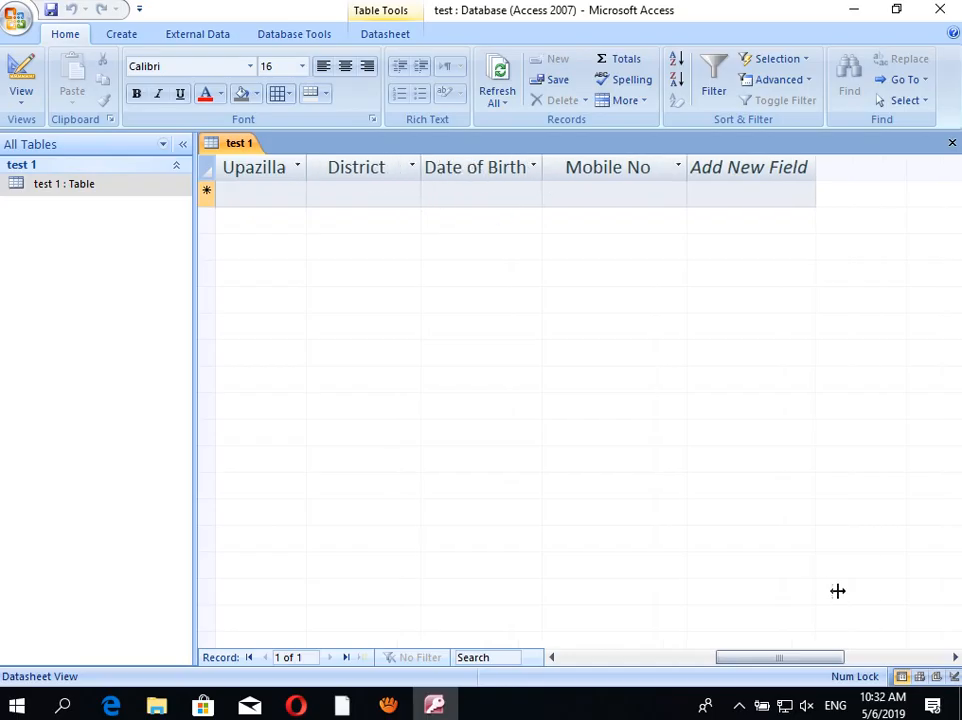
{"action": "left_click_drag", "start_coordinate": [805, 668], "coordinate": [616, 666]}
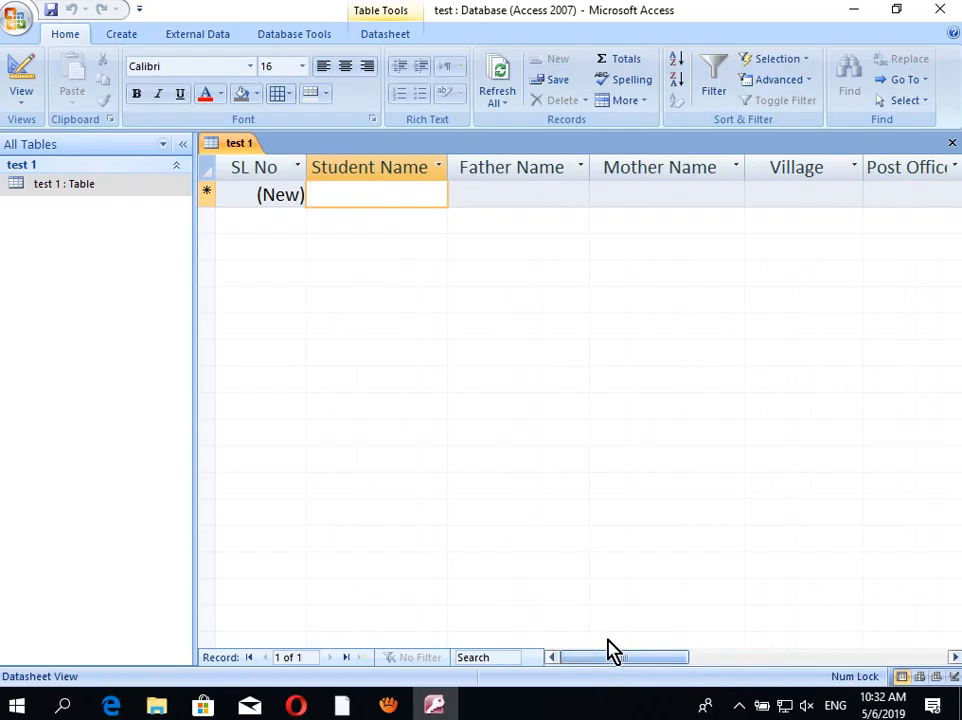
Step: Enter the student's name for the first record and another student's name for the second
{"action": "left_click", "coordinate": [541, 196]}
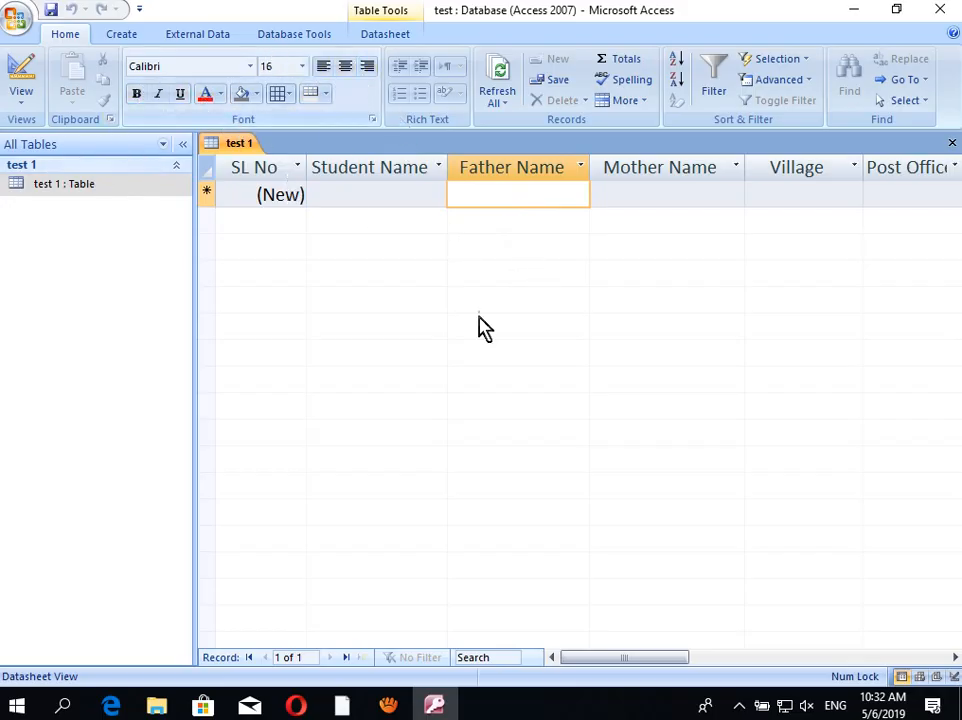
{"action": "left_click", "coordinate": [396, 194]}
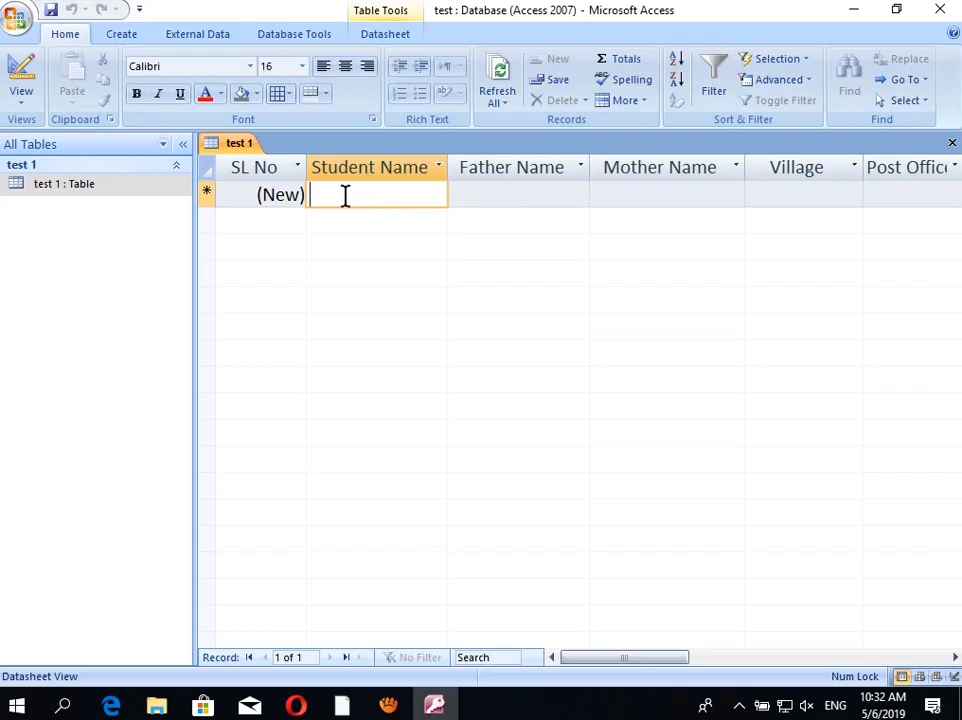
{"action": "left_click", "coordinate": [266, 200]}
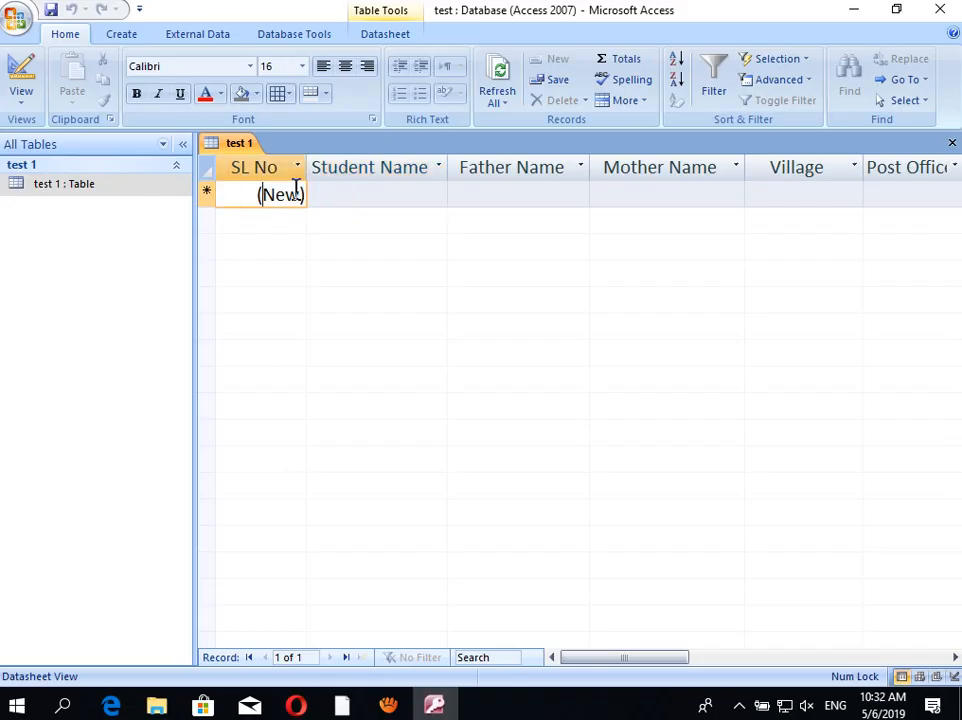
{"action": "left_click", "coordinate": [354, 191]}
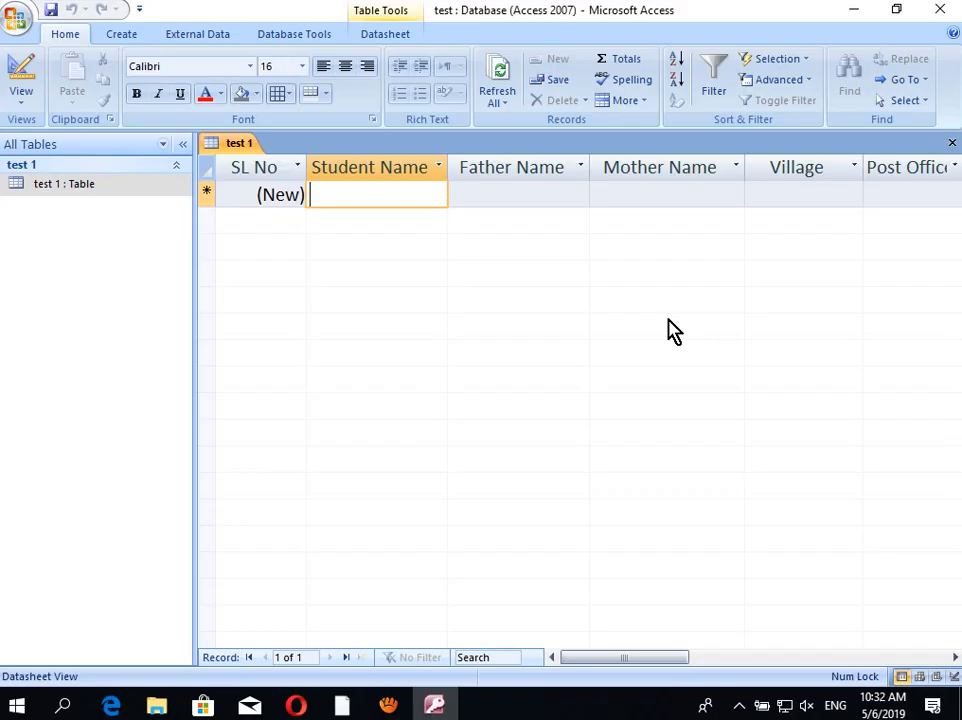
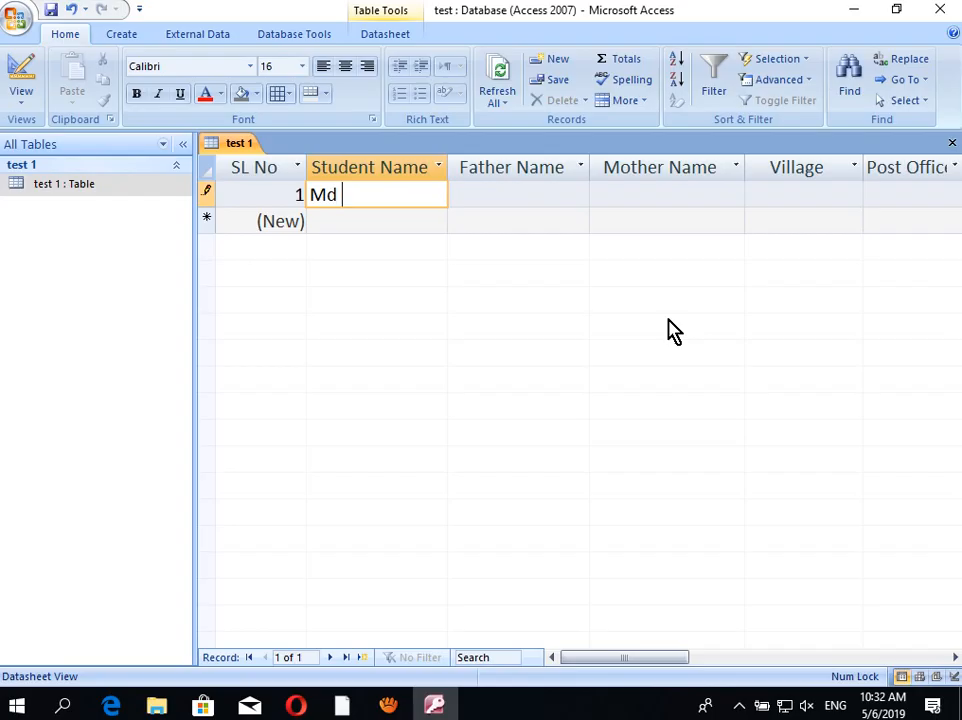
{"action": "left_click", "coordinate": [342, 222]}
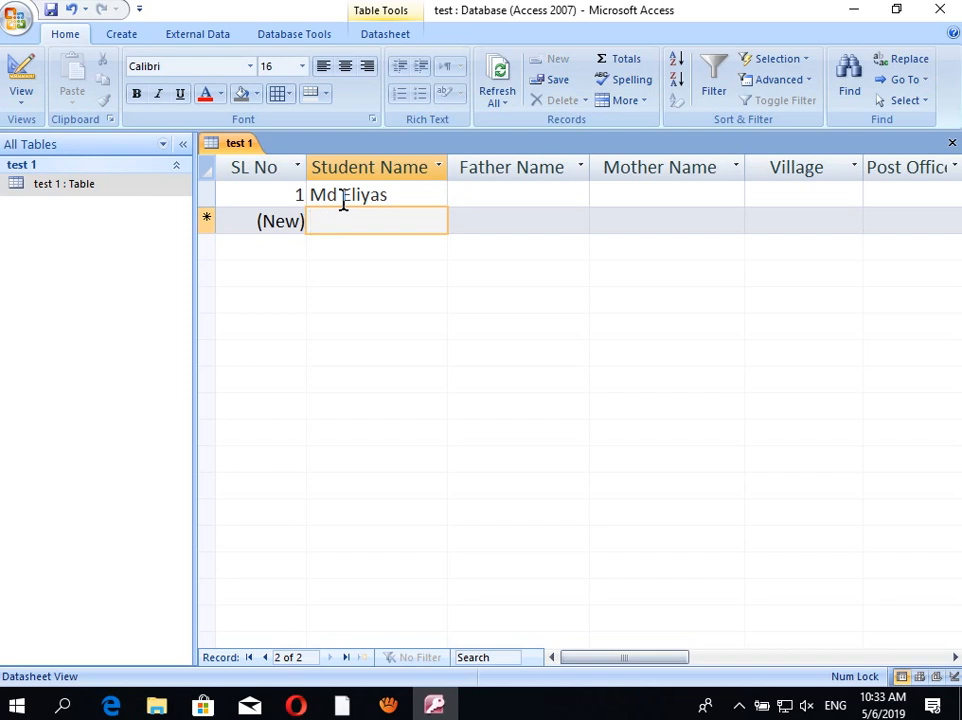
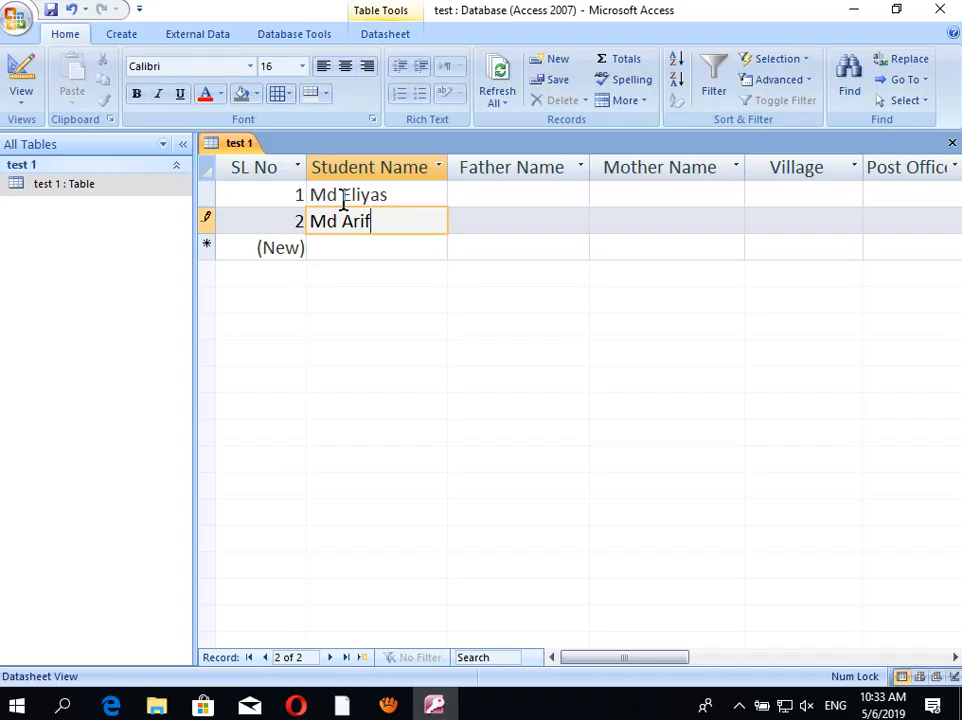
Step: Fill in the first record's Father Name, Mother Name, Village and Post Office fields
{"action": "left_click", "coordinate": [499, 192]}
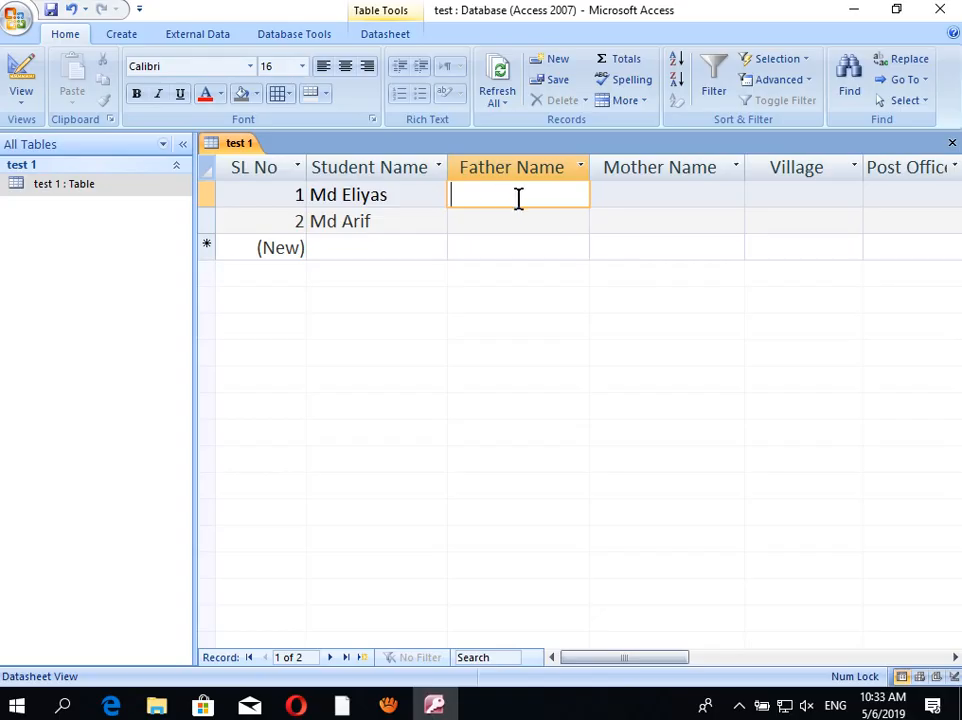
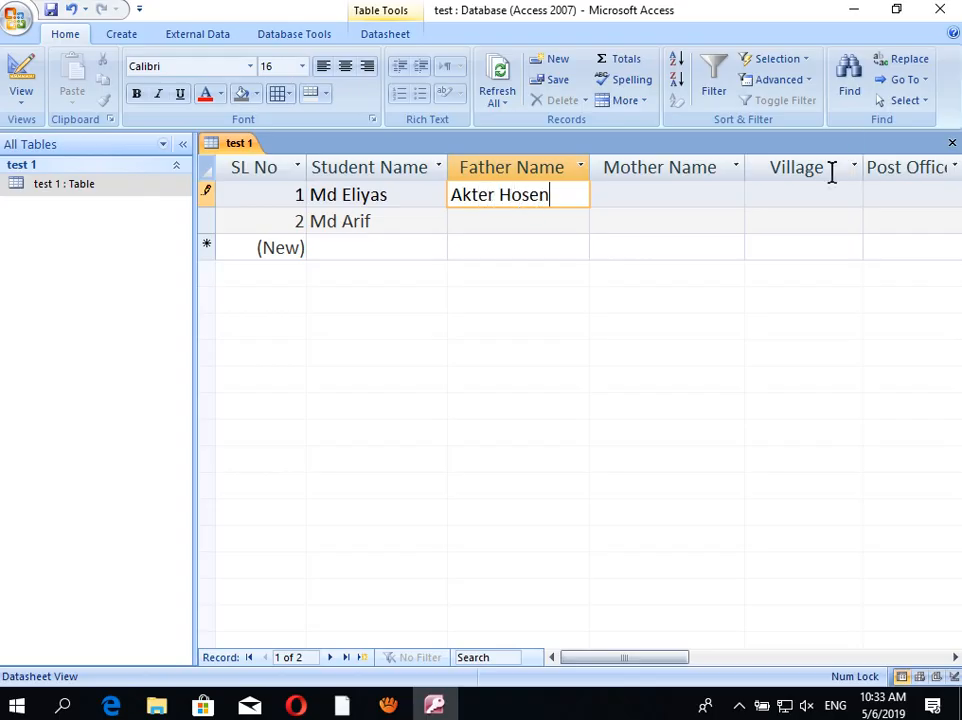
{"action": "left_click", "coordinate": [689, 200]}
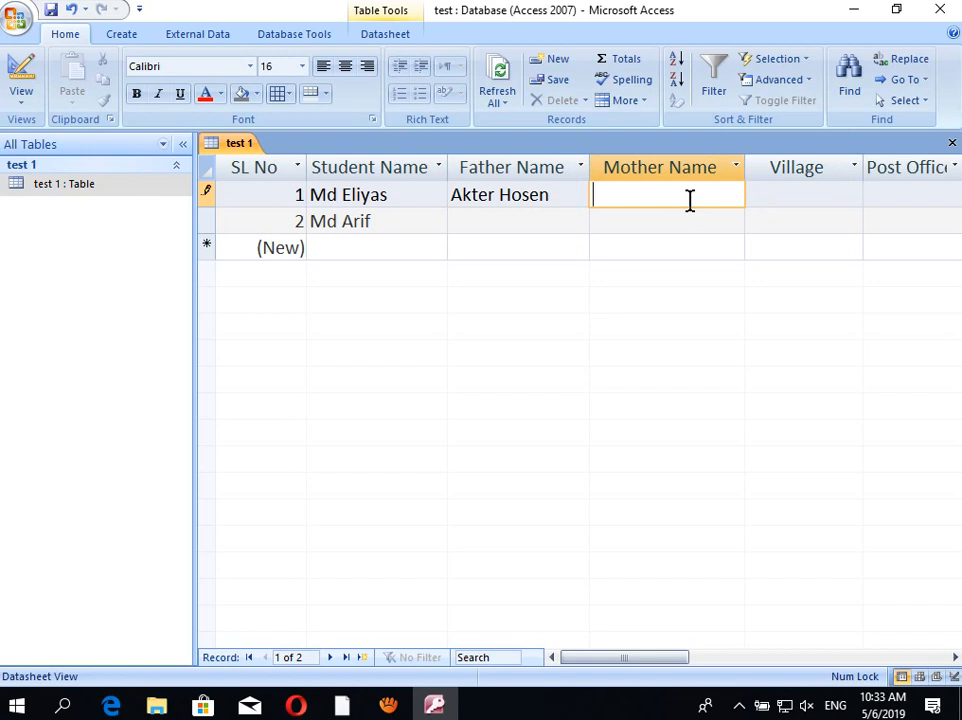
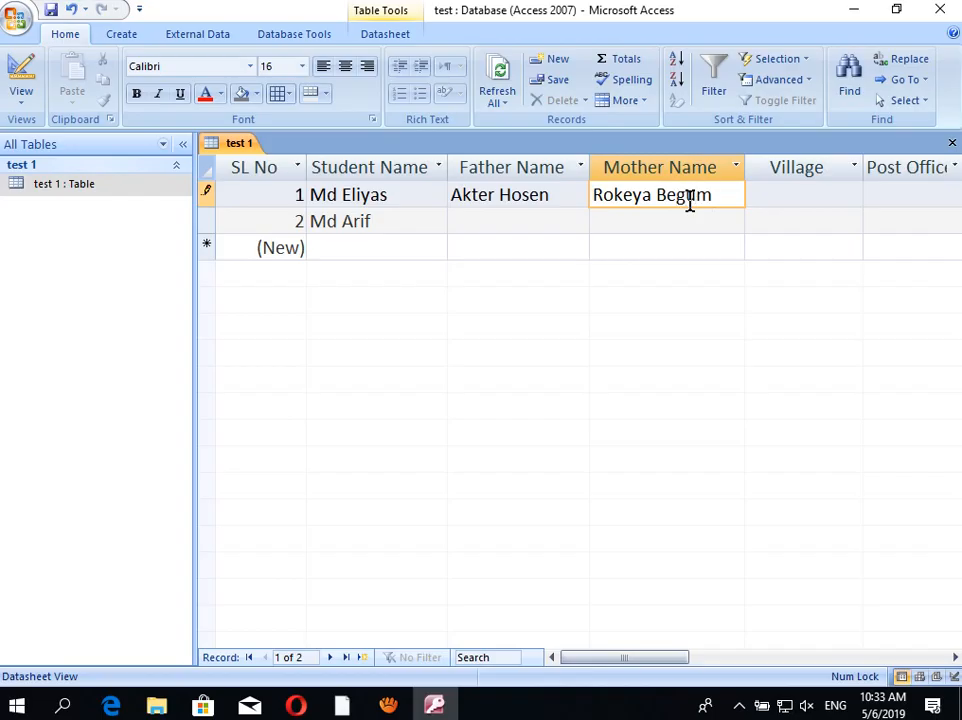
{"action": "left_click", "coordinate": [770, 190]}
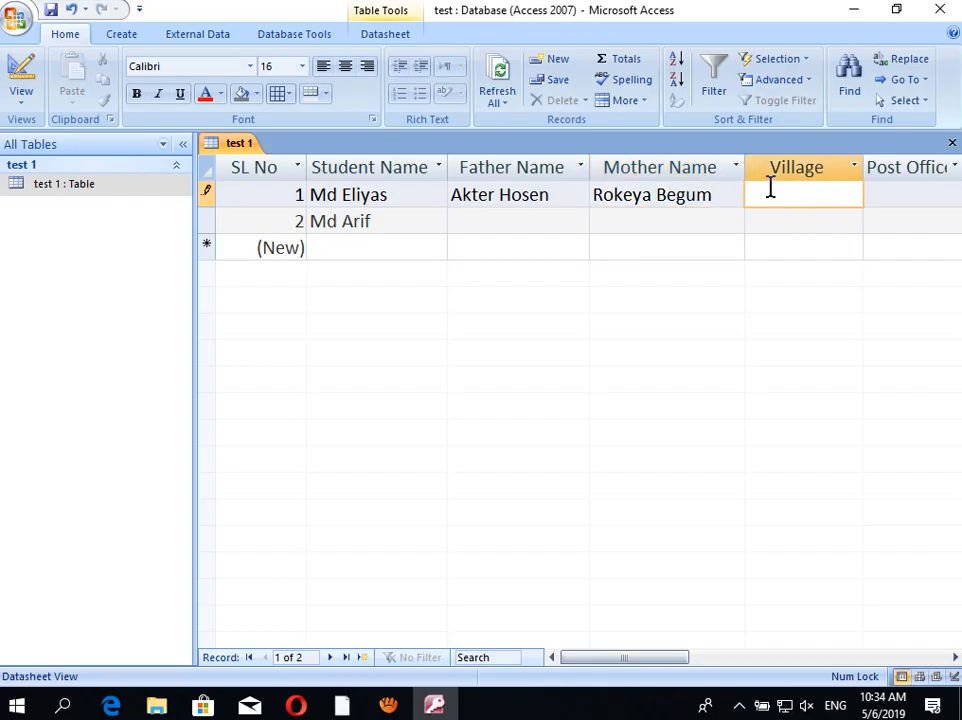
{"action": "left_click", "coordinate": [909, 190]}
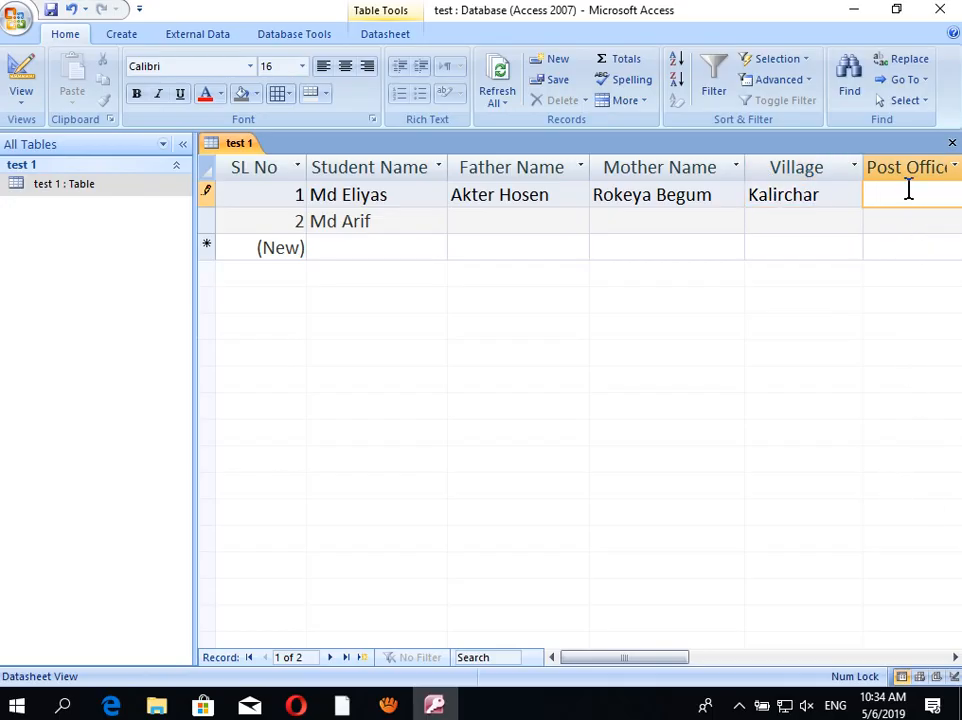
{"action": "type", "text": "Tumchar"}
Step: Fill in the first record's Upazilla and District fields, then move to its Date of Birth cell
{"action": "left_click_drag", "start_coordinate": [635, 660], "coordinate": [700, 662]}
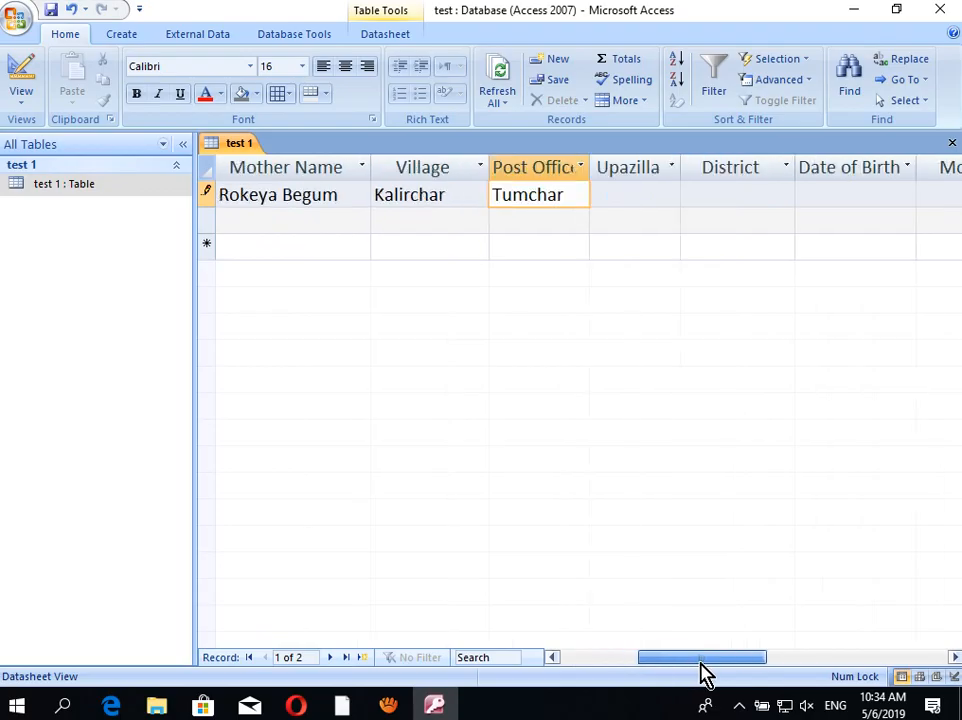
{"action": "left_click", "coordinate": [633, 194]}
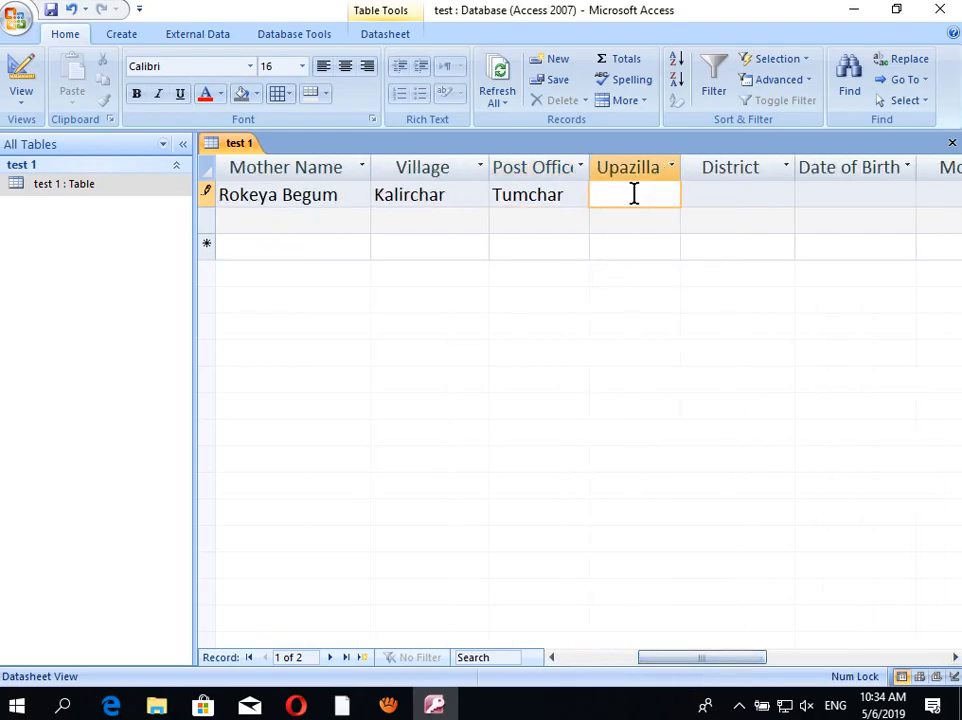
{"action": "type", "text": "Sadar"}
{"action": "left_click", "coordinate": [731, 194]}
{"action": "type", "text": "L"}
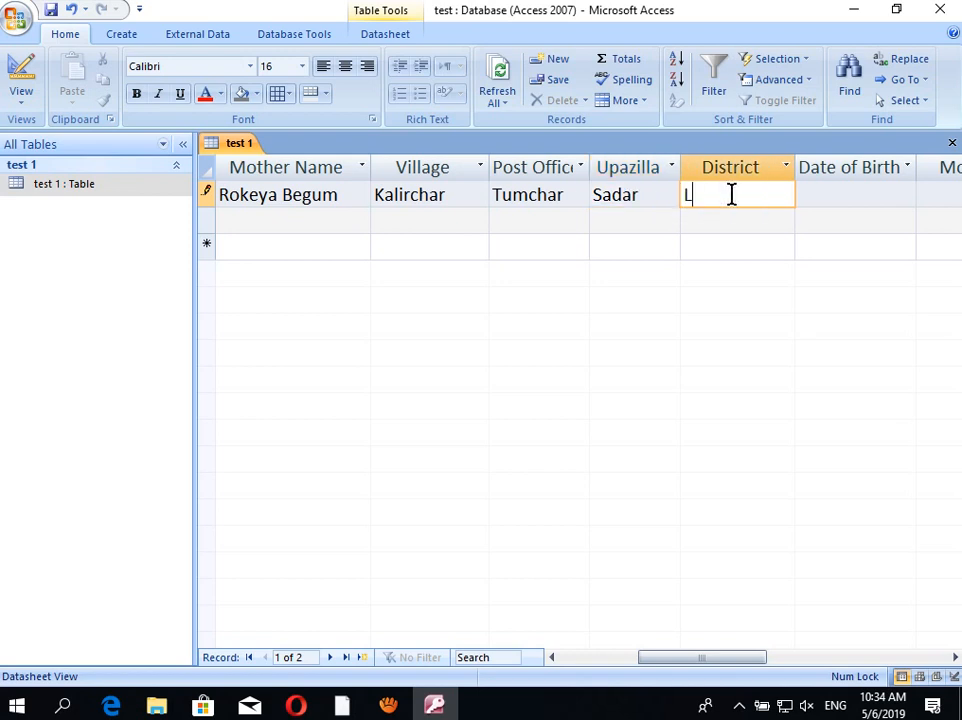
{"action": "type", "text": "akshmipur"}
{"action": "left_click_drag", "start_coordinate": [694, 662], "coordinate": [745, 672]}
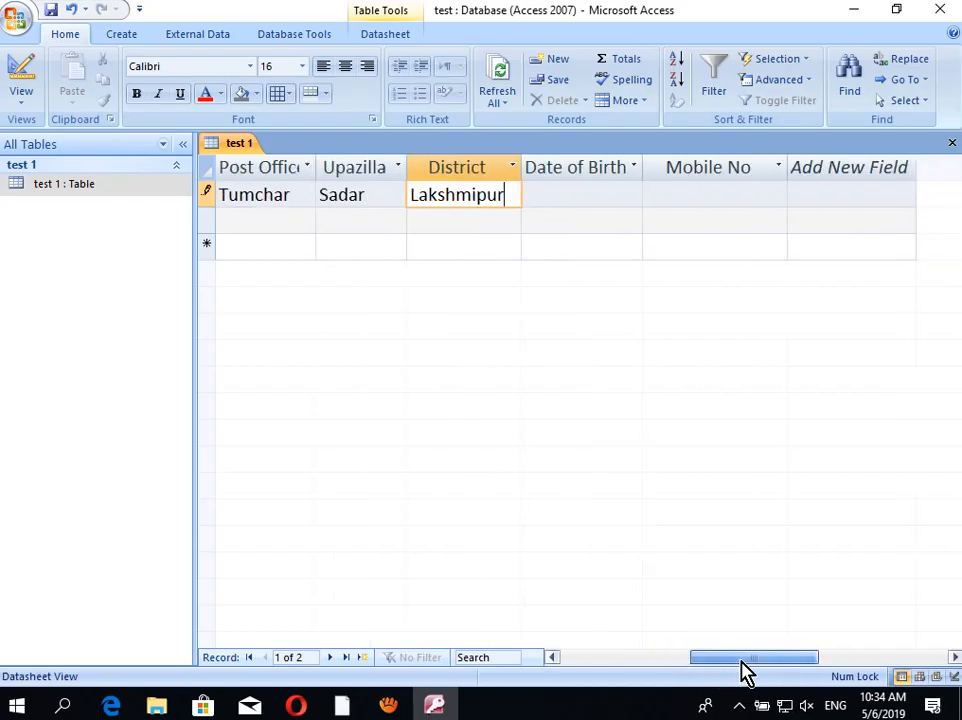
{"action": "left_click", "coordinate": [566, 190]}
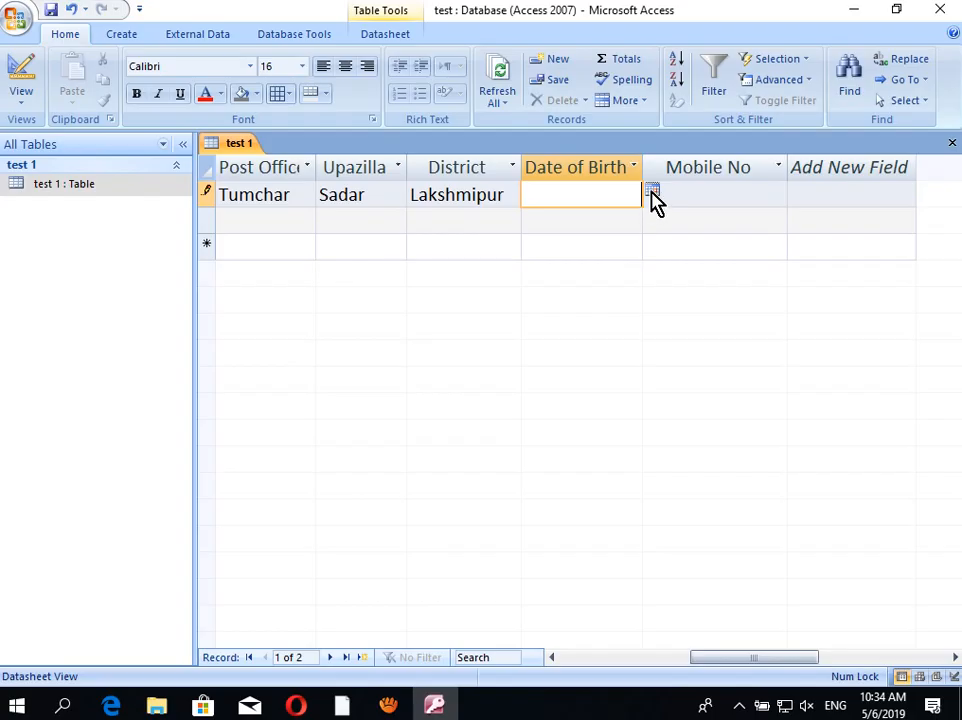
Step: Use the date picker to set the first record's Date of Birth to 21 March 2017
{"action": "left_click", "coordinate": [652, 192]}
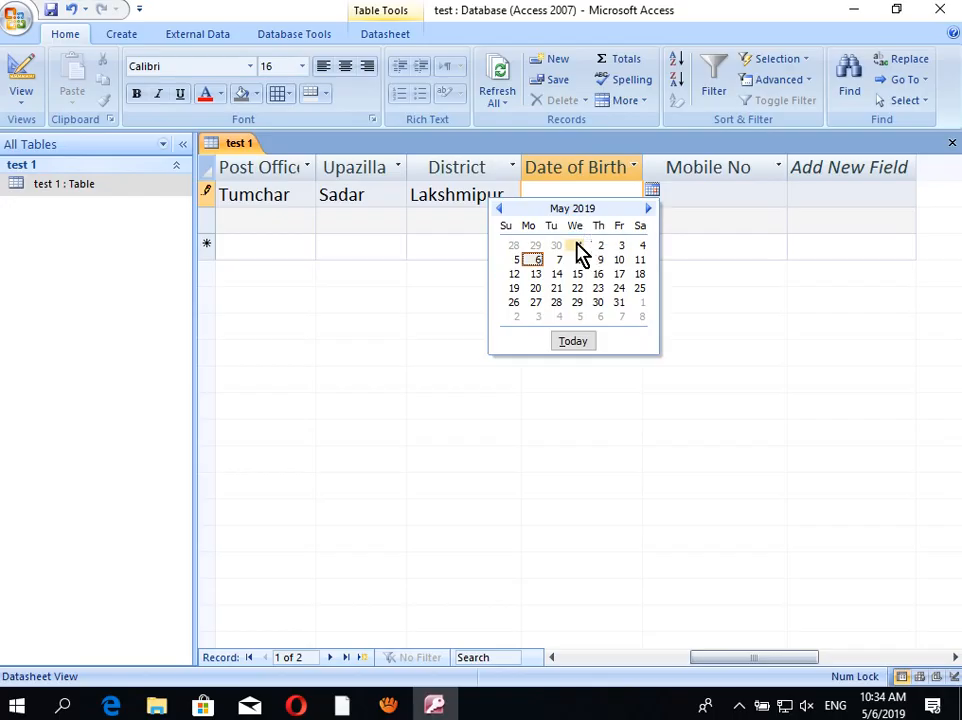
{"action": "left_click", "coordinate": [500, 210]}
{"action": "left_click", "coordinate": [500, 210]}
{"action": "left_click", "coordinate": [500, 210]}
{"action": "left_click", "coordinate": [500, 209]}
{"action": "left_click", "coordinate": [500, 209]}
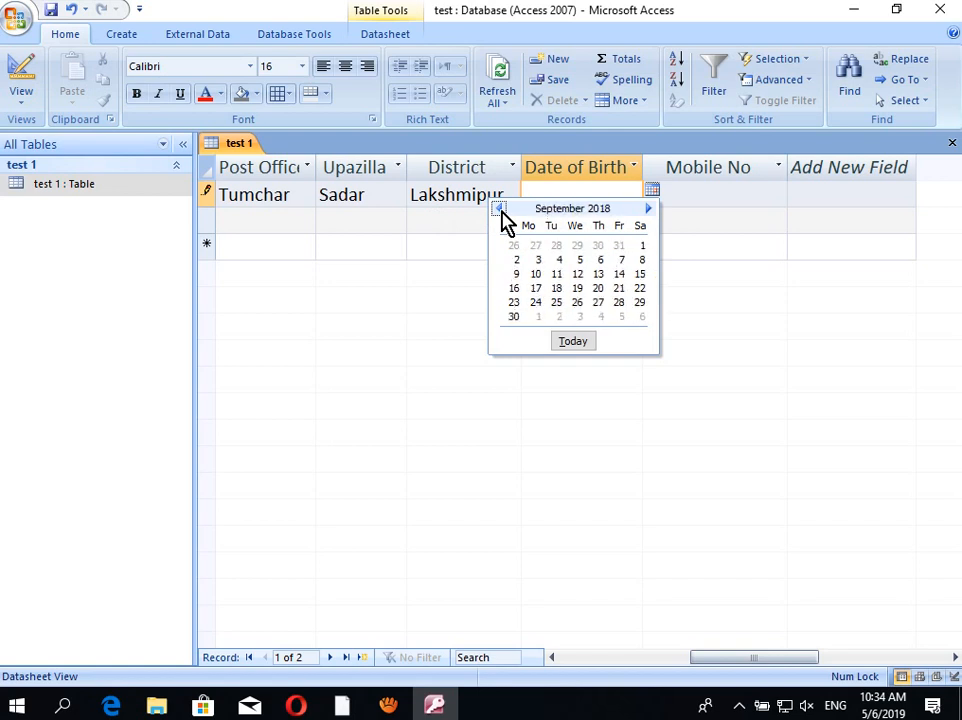
{"action": "left_click", "coordinate": [500, 209]}
{"action": "left_click", "coordinate": [500, 209]}
{"action": "left_click", "coordinate": [500, 209]}
{"action": "left_click", "coordinate": [500, 209]}
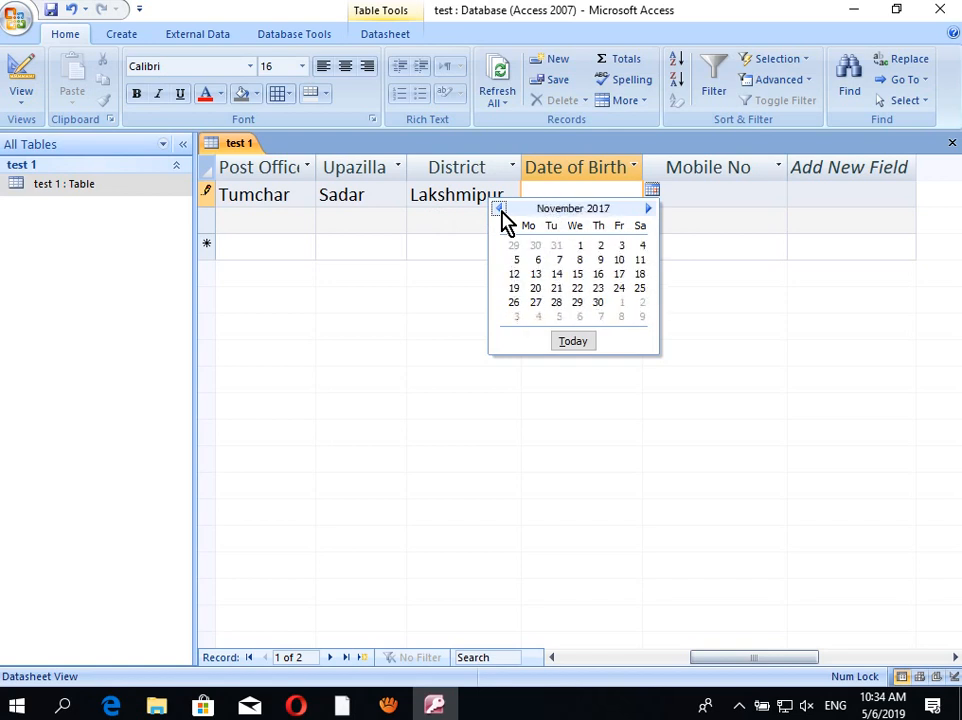
{"action": "left_click", "coordinate": [500, 209]}
{"action": "left_click", "coordinate": [500, 209]}
{"action": "left_click", "coordinate": [500, 209]}
{"action": "left_click", "coordinate": [500, 209]}
{"action": "left_click", "coordinate": [500, 209]}
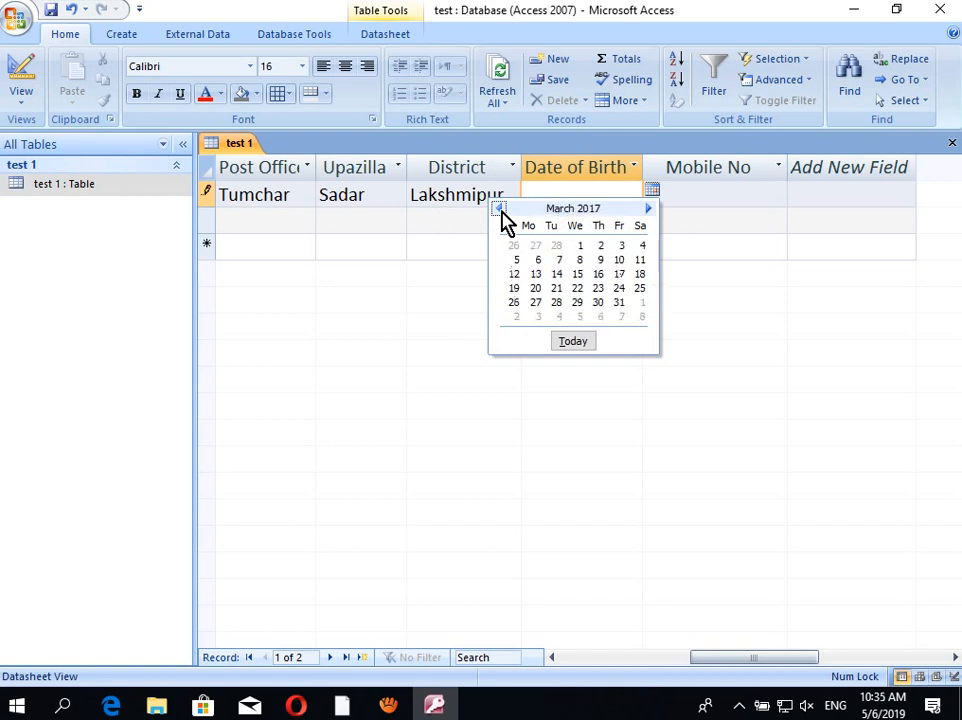
{"action": "left_click", "coordinate": [556, 288]}
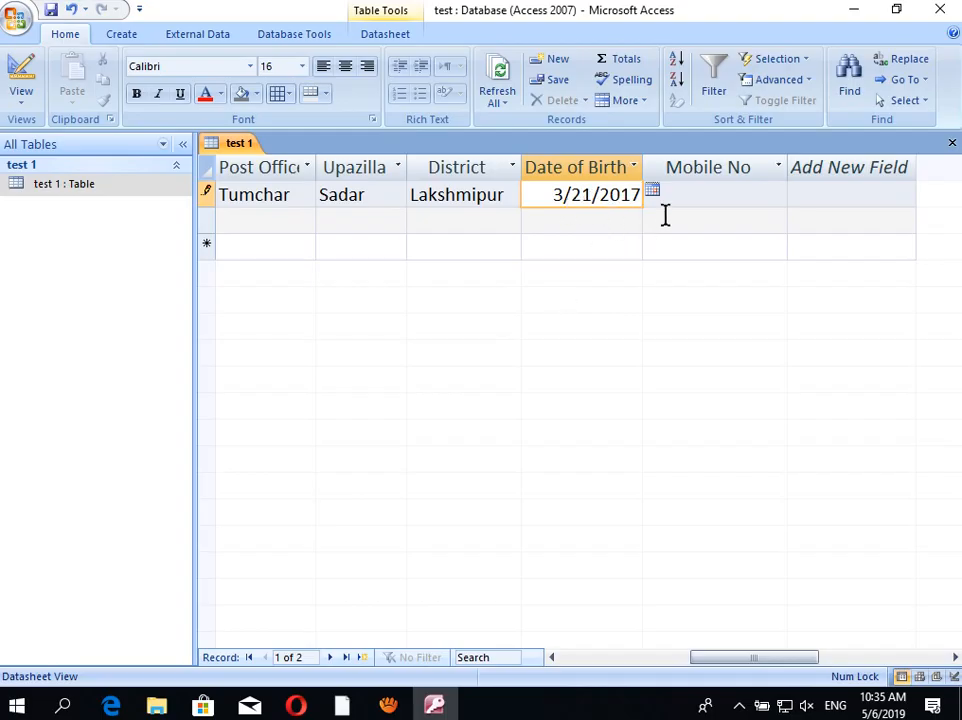
{"action": "left_click", "coordinate": [736, 191]}
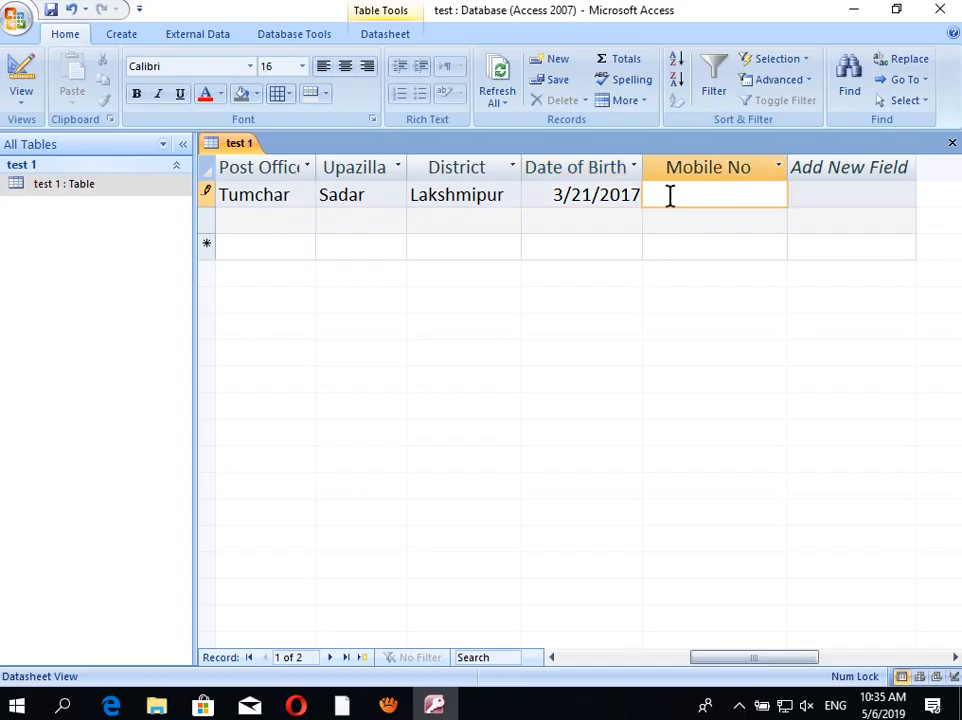
{"action": "left_click", "coordinate": [574, 195]}
{"action": "left_click_drag", "start_coordinate": [571, 195], "coordinate": [592, 195]}
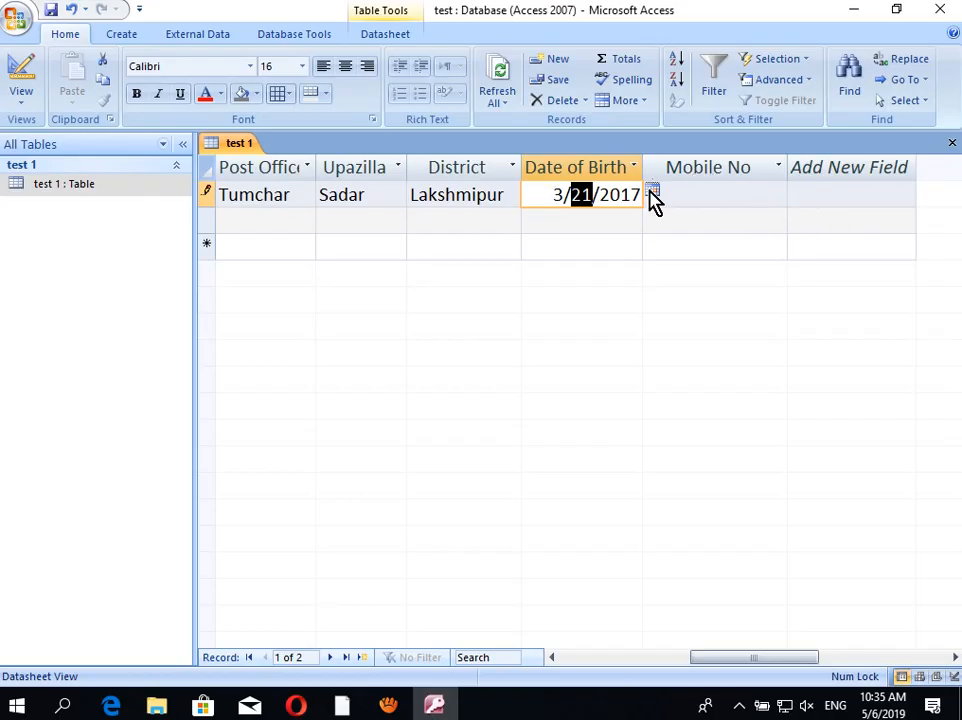
Step: Enter the student's mobile number in the first record's Mobile No field and commit the record
{"action": "left_click", "coordinate": [745, 192]}
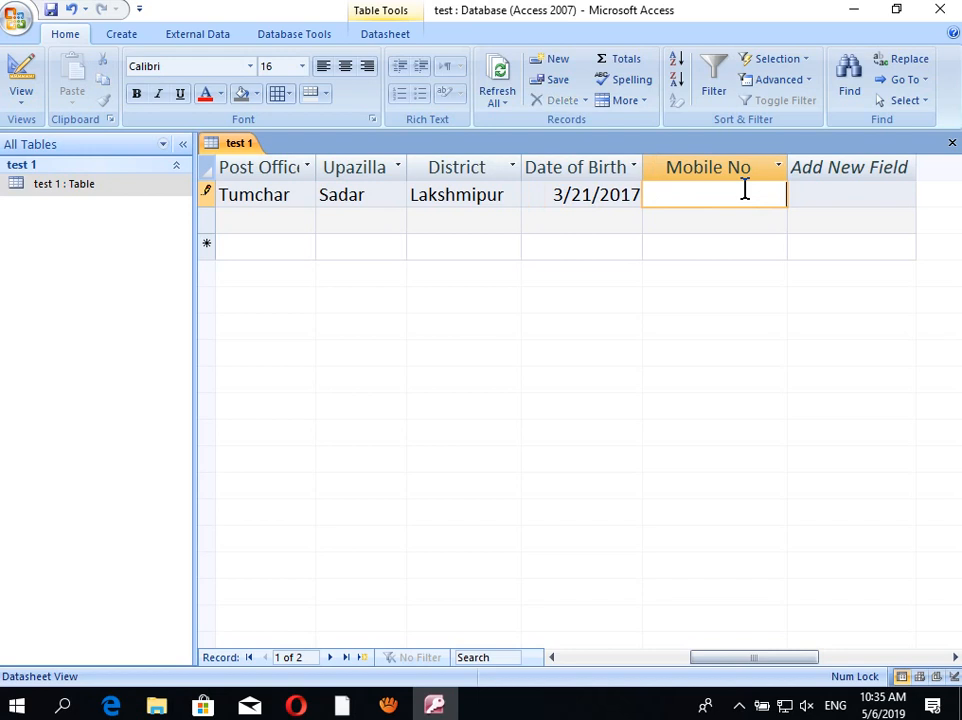
{"action": "left_click", "coordinate": [702, 221]}
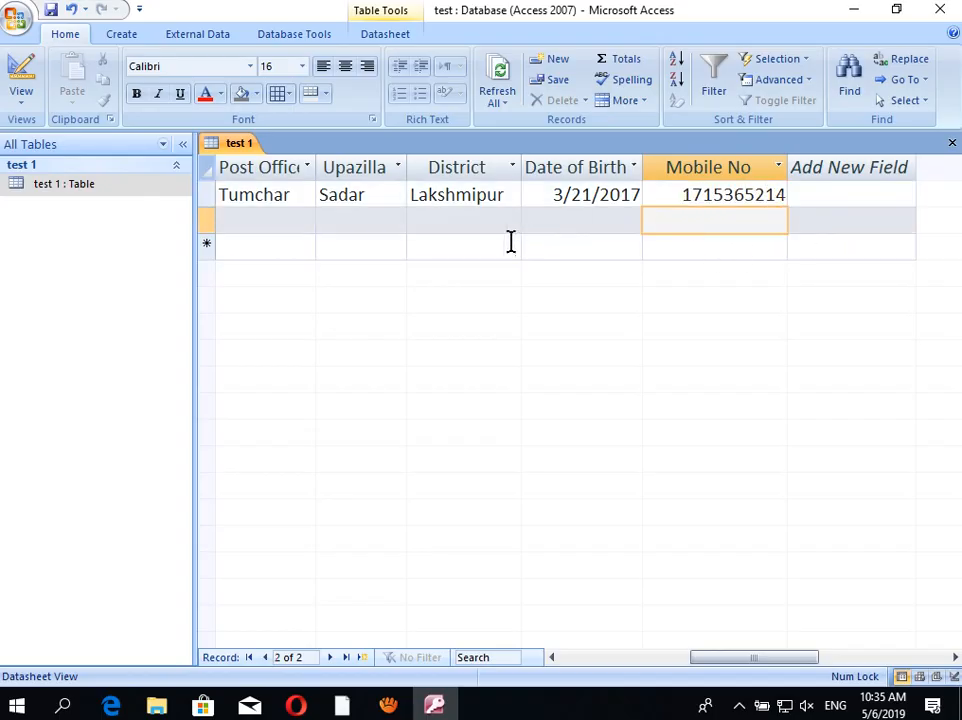
{"action": "left_click", "coordinate": [477, 221]}
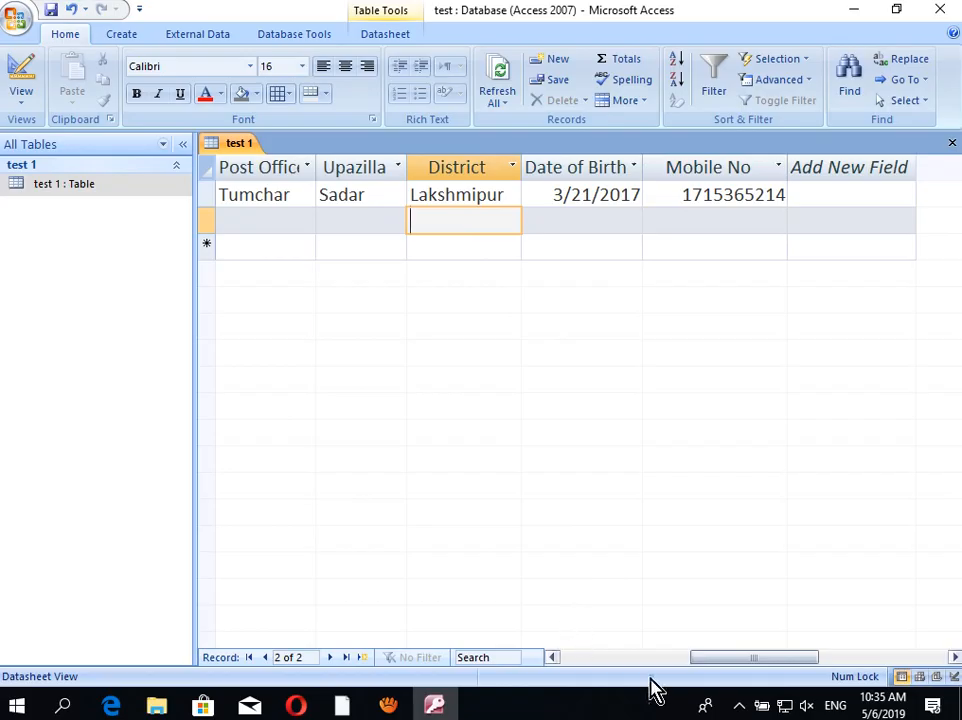
Step: Scroll back left and work in the second record's Student Name, Father Name and Mother Name cells
{"action": "left_click_drag", "start_coordinate": [711, 672], "coordinate": [580, 672]}
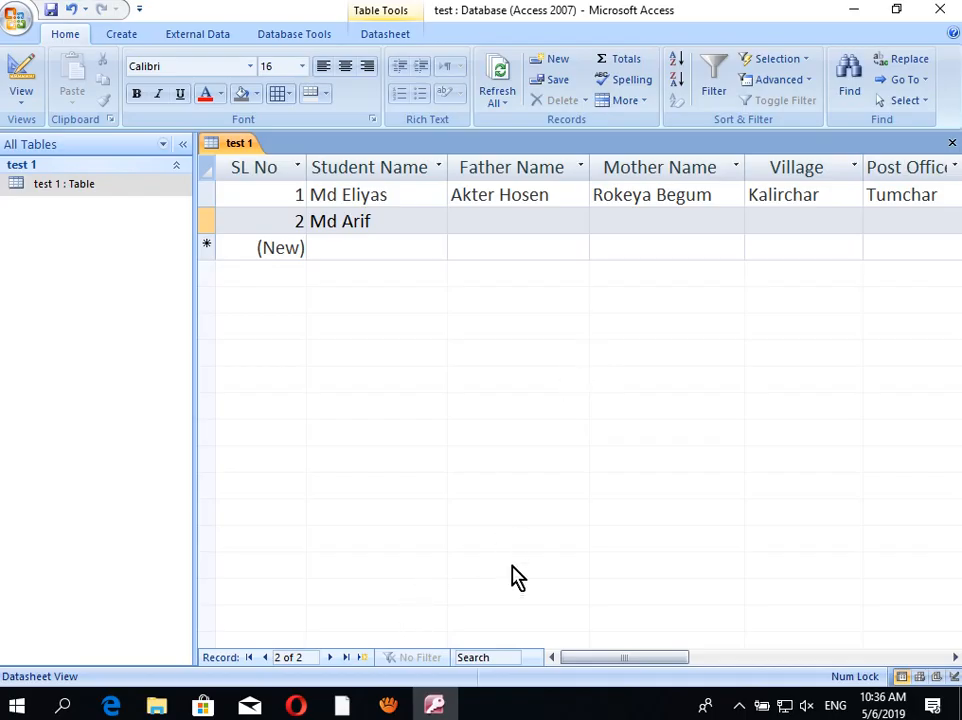
{"action": "left_click", "coordinate": [405, 226]}
{"action": "left_click", "coordinate": [502, 216]}
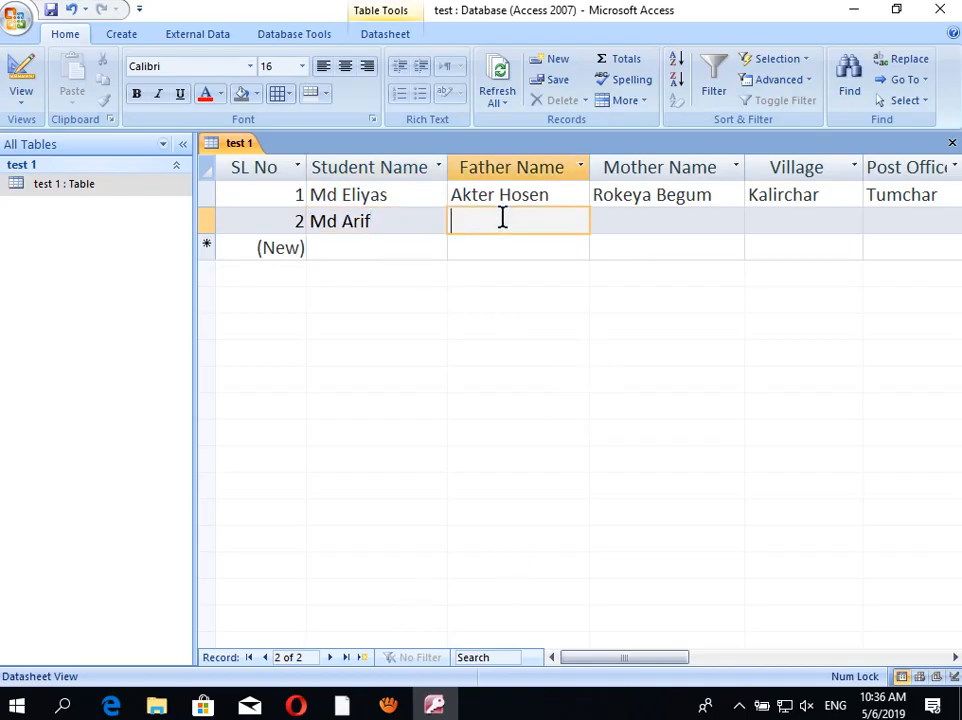
{"action": "left_click", "coordinate": [622, 222]}
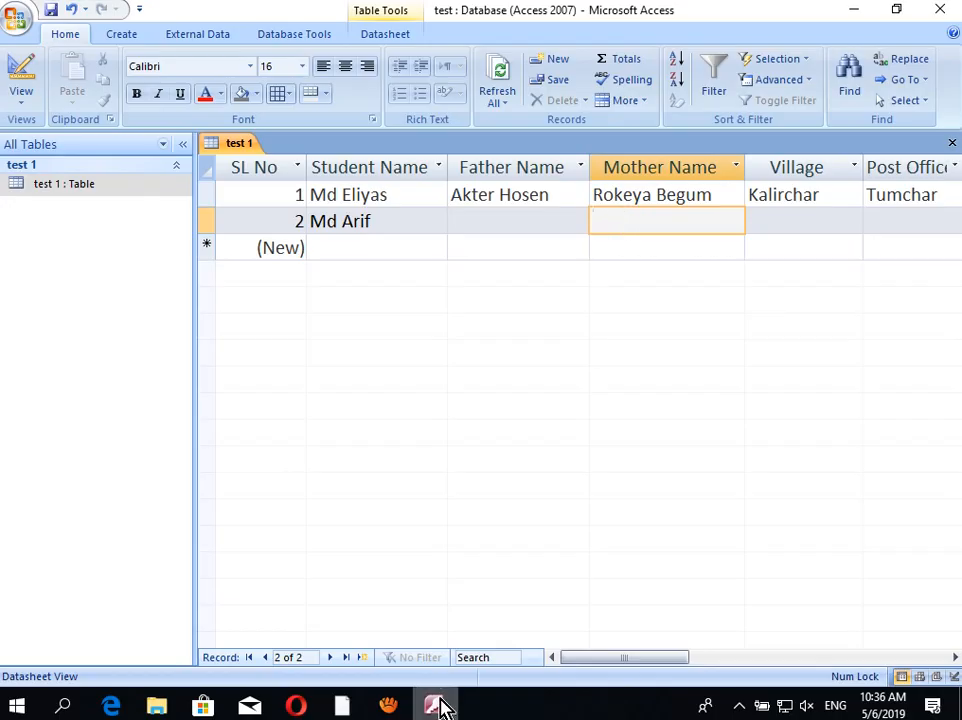